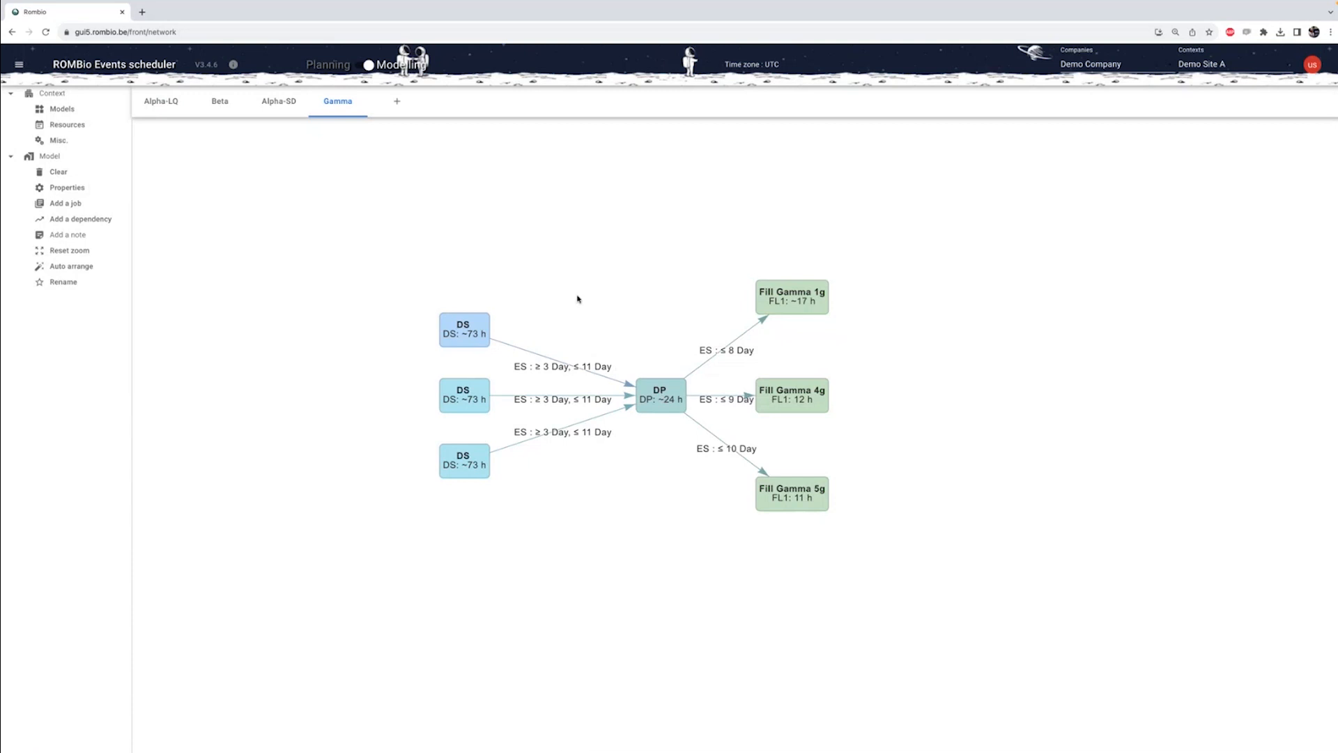
Examine the DP job's operational configuration and resource requirements in the Gamma model
drag(628, 317, 503, 278)
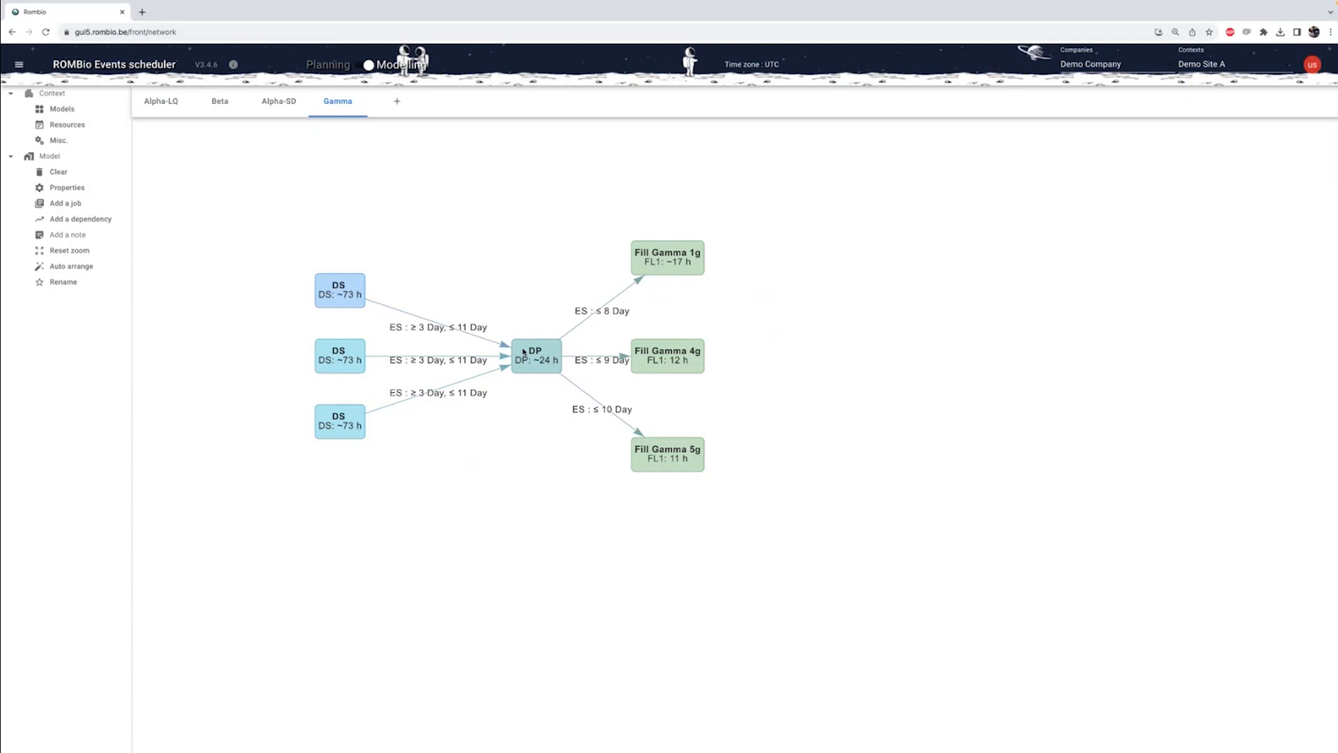
click(550, 361)
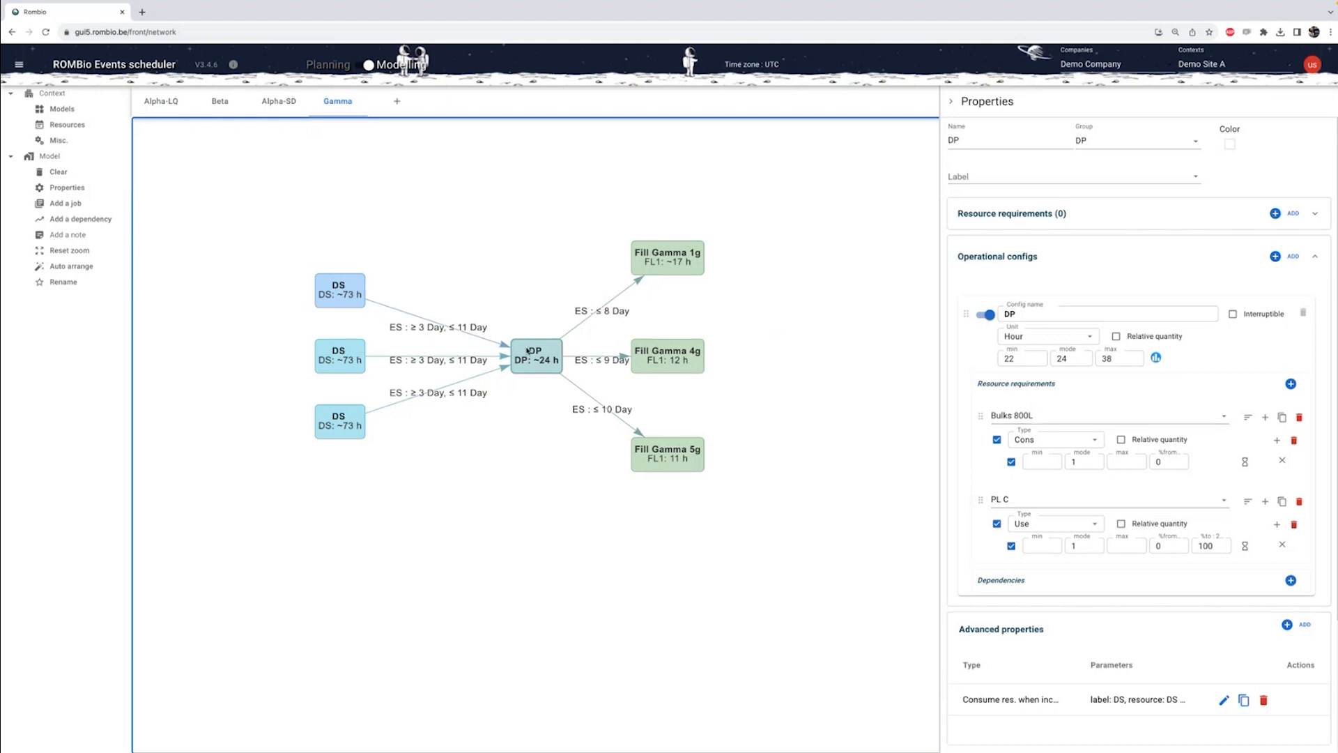
click(319, 304)
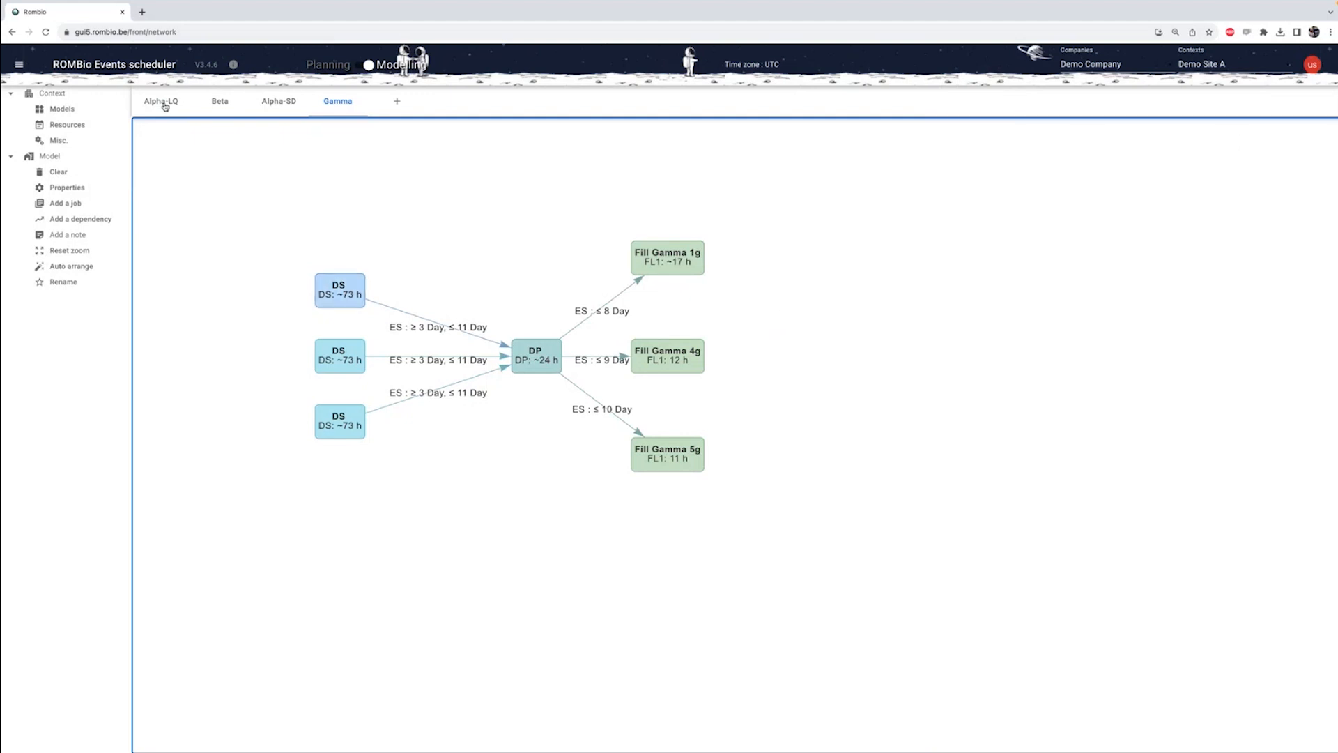
Examine the Alpha-LQ model's job network and the groups with their quantities in the model properties
click(163, 102)
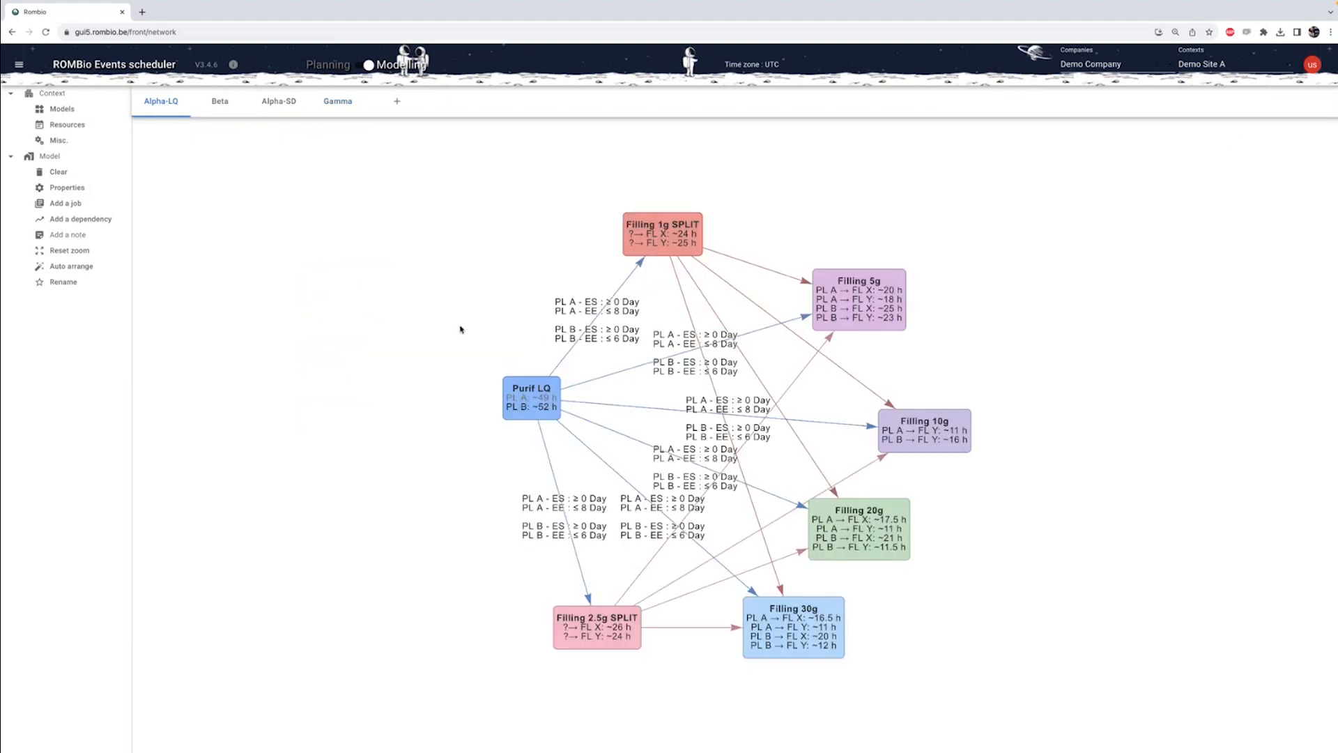
drag(460, 329, 344, 315)
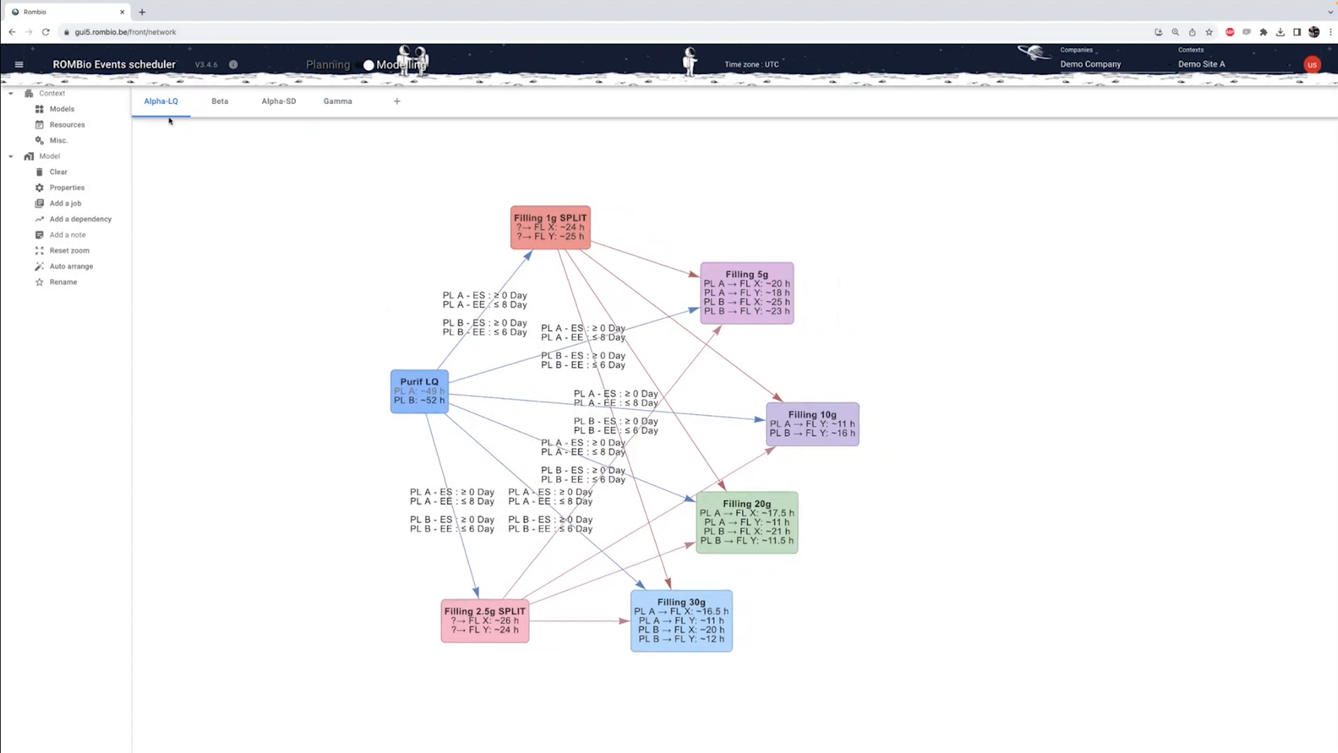
drag(370, 266, 305, 250)
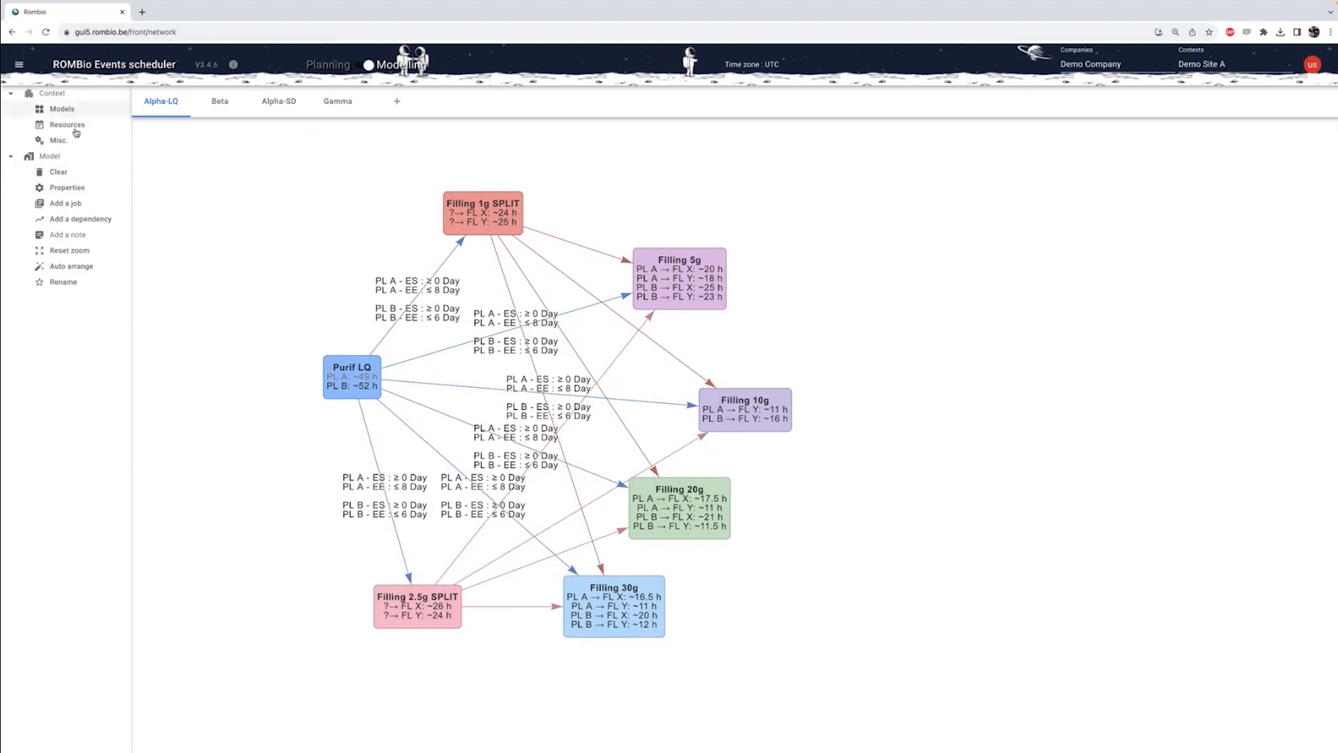
click(67, 187)
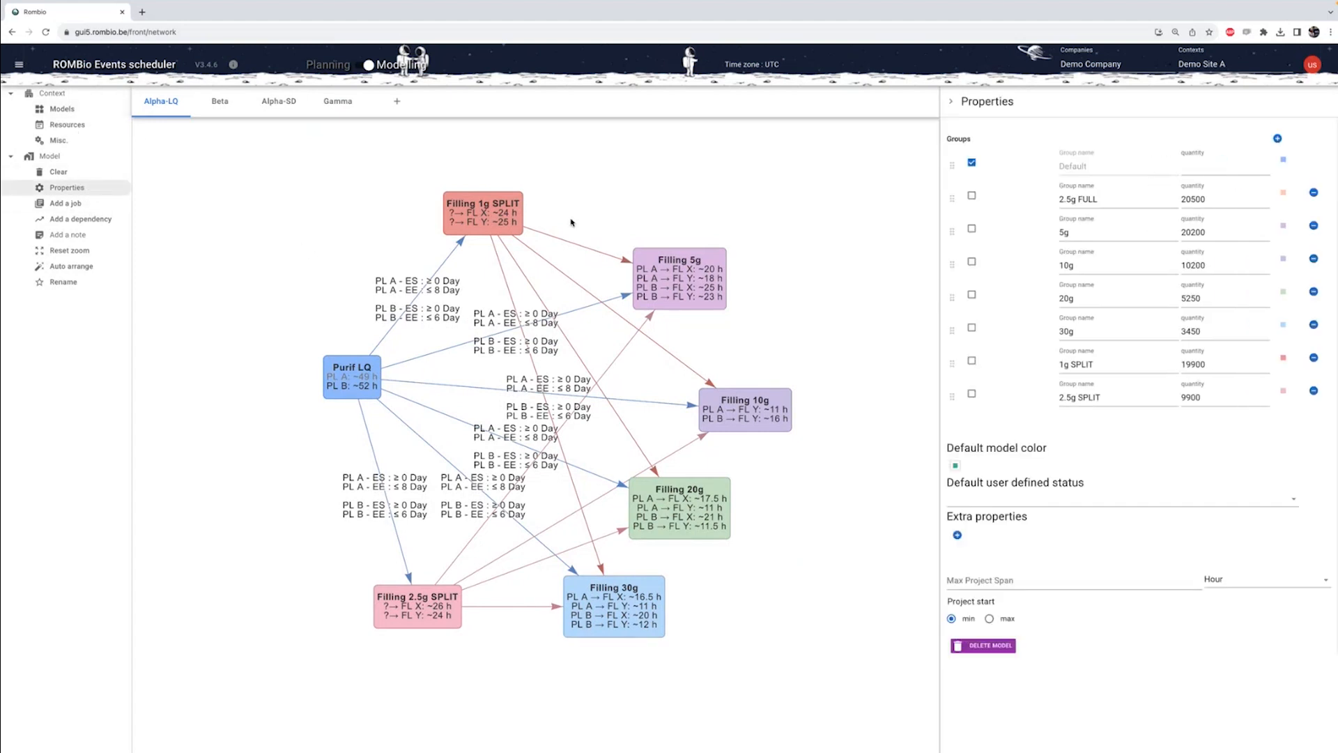
click(973, 230)
click(973, 327)
click(315, 224)
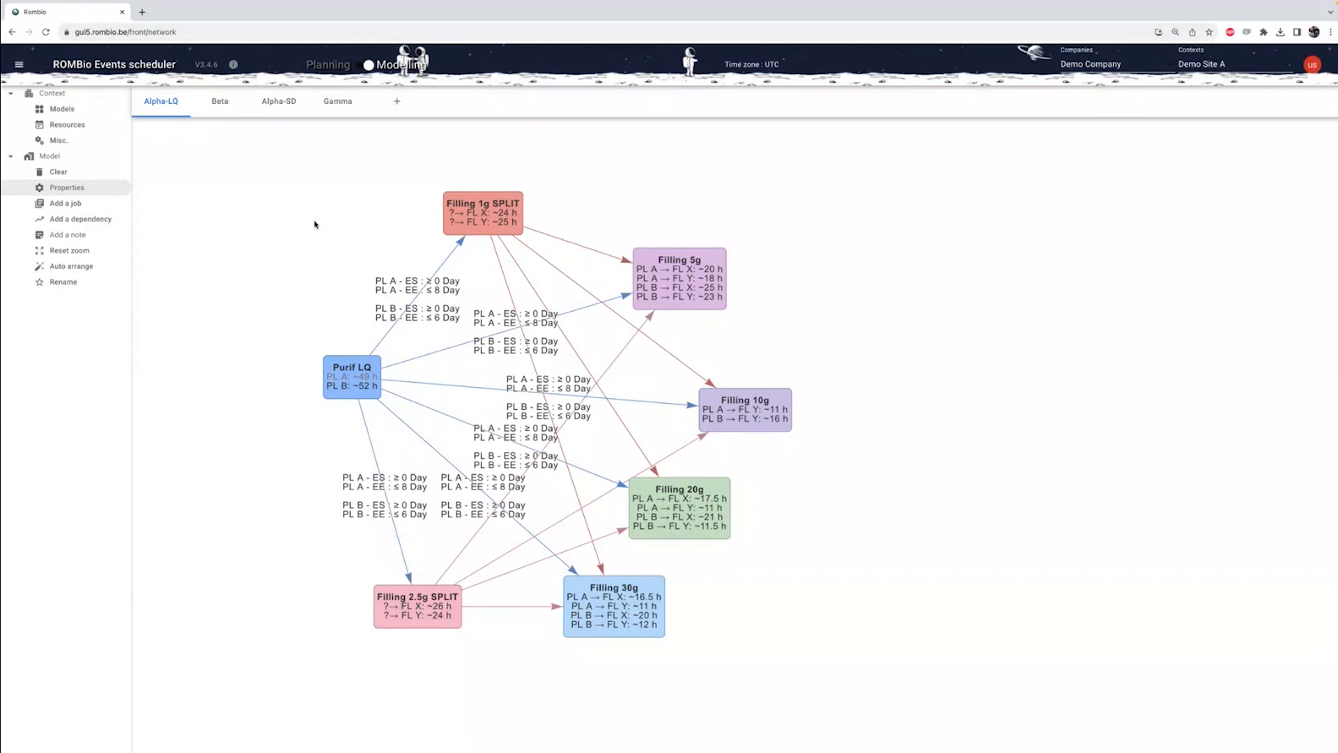
View the Beta, Alpha-SD and Gamma models one after another
click(220, 103)
click(296, 103)
click(329, 106)
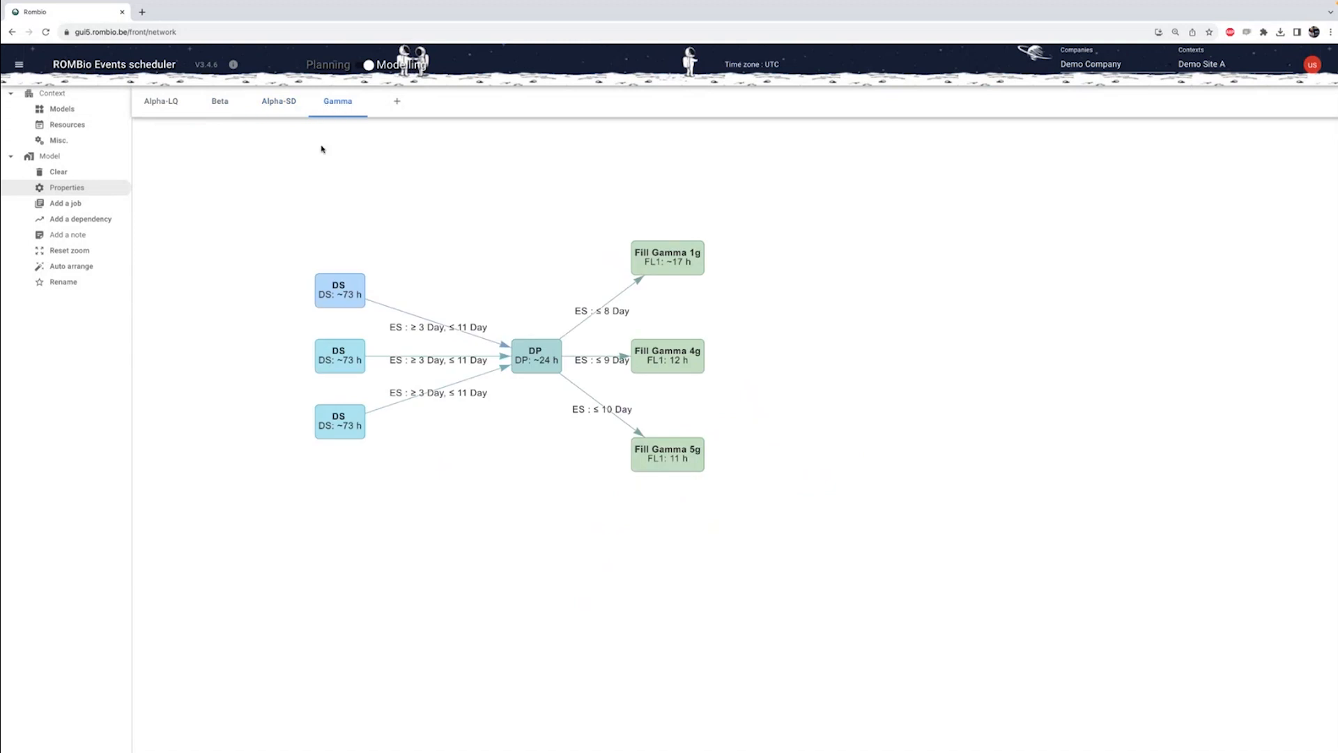
Switch to the Demo plan in Planning and examine the Maintenances jobs and the Gamma project on the timeline
click(374, 66)
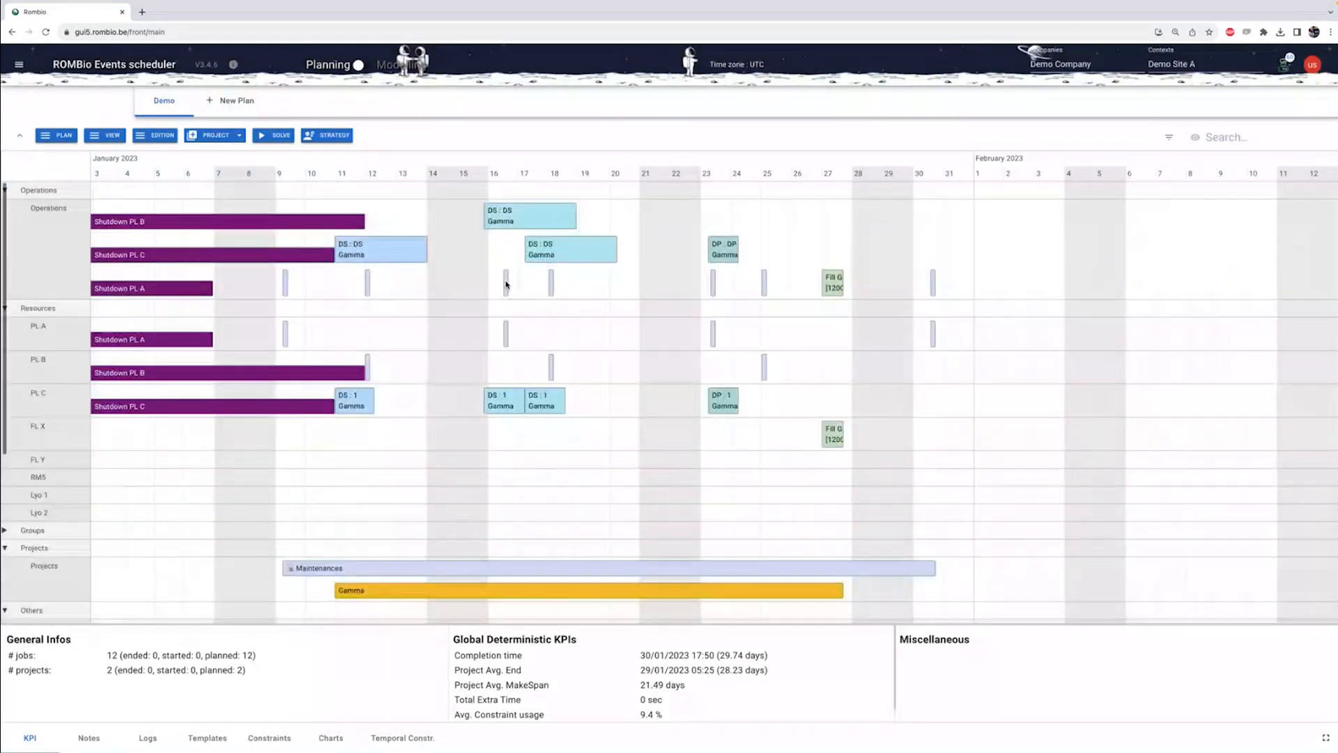
drag(448, 287, 547, 303)
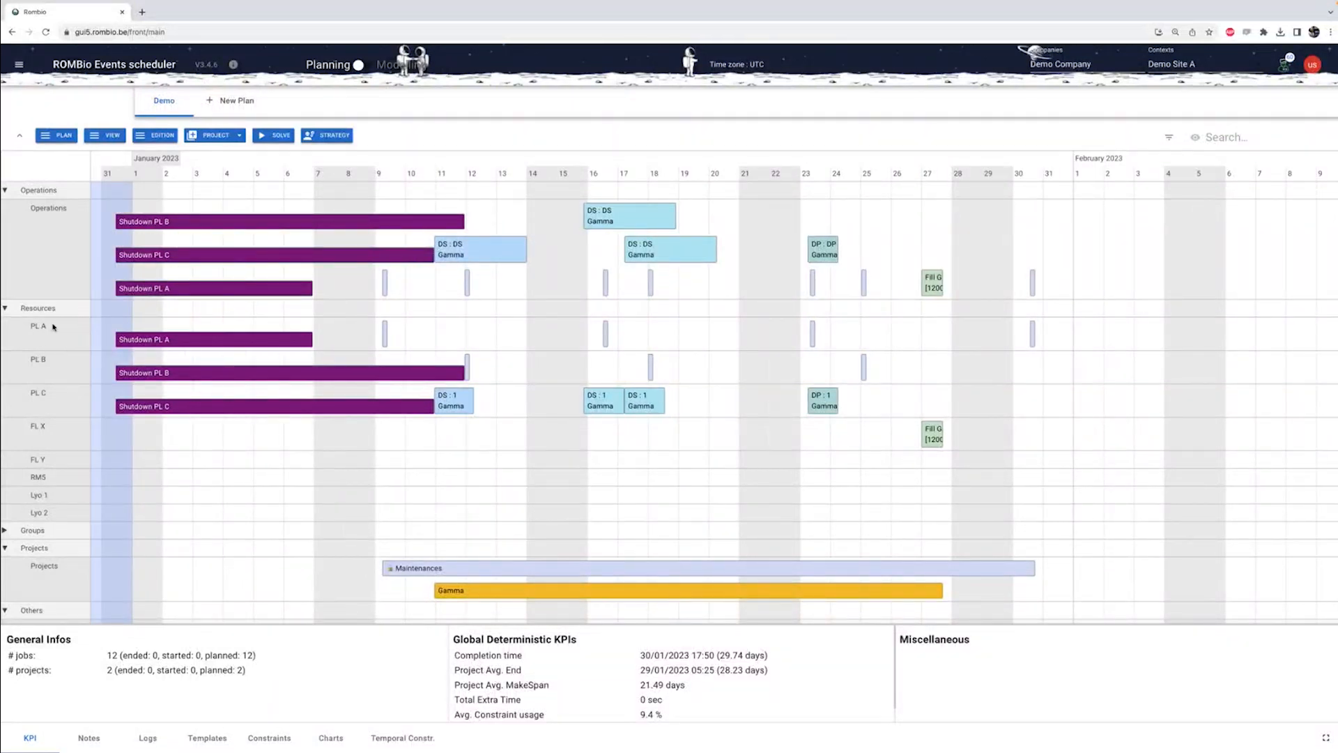
click(467, 283)
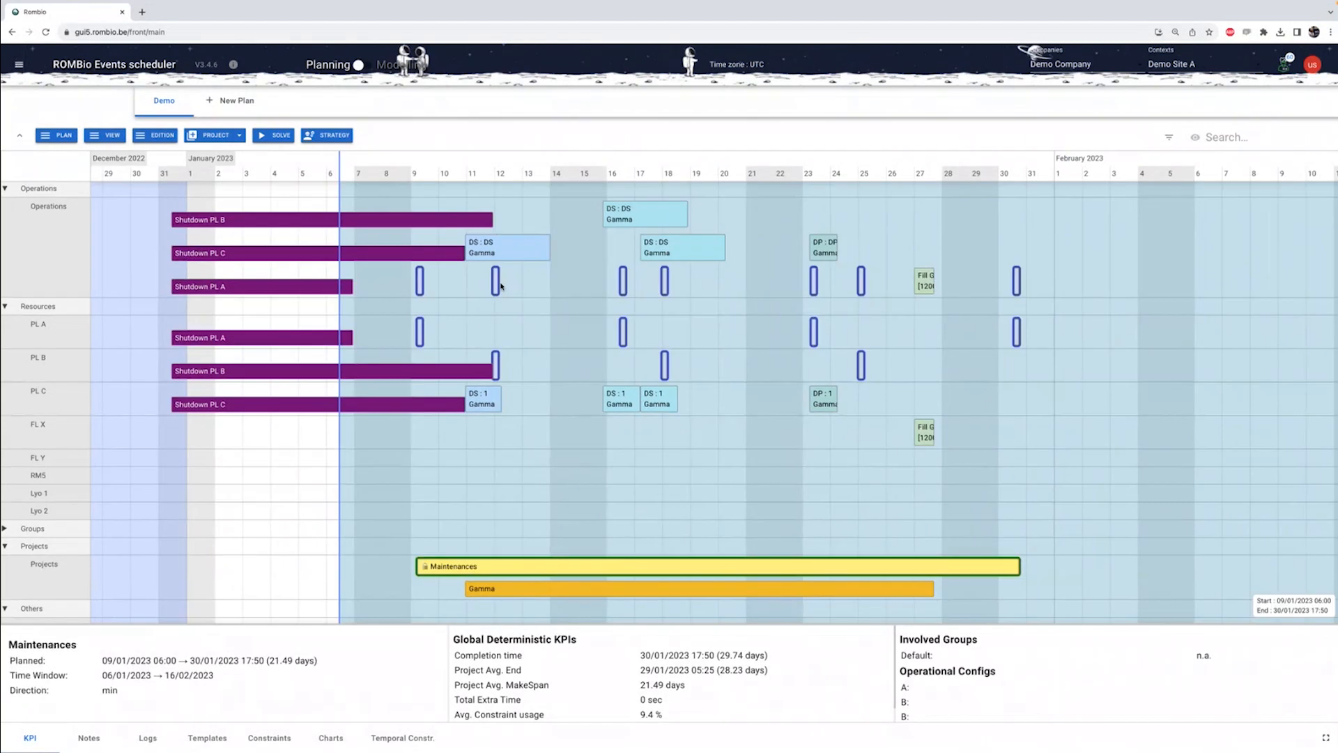
click(480, 326)
click(421, 276)
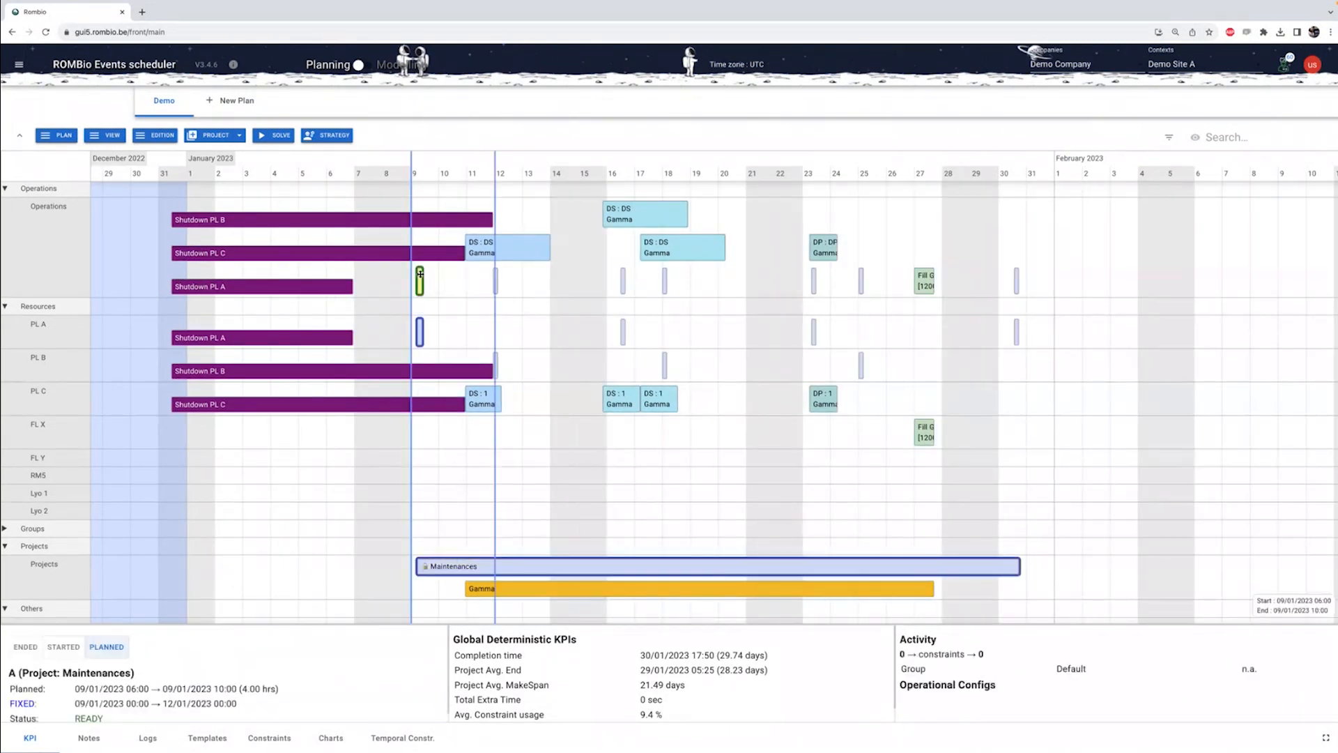
scroll(496, 514, down, 3)
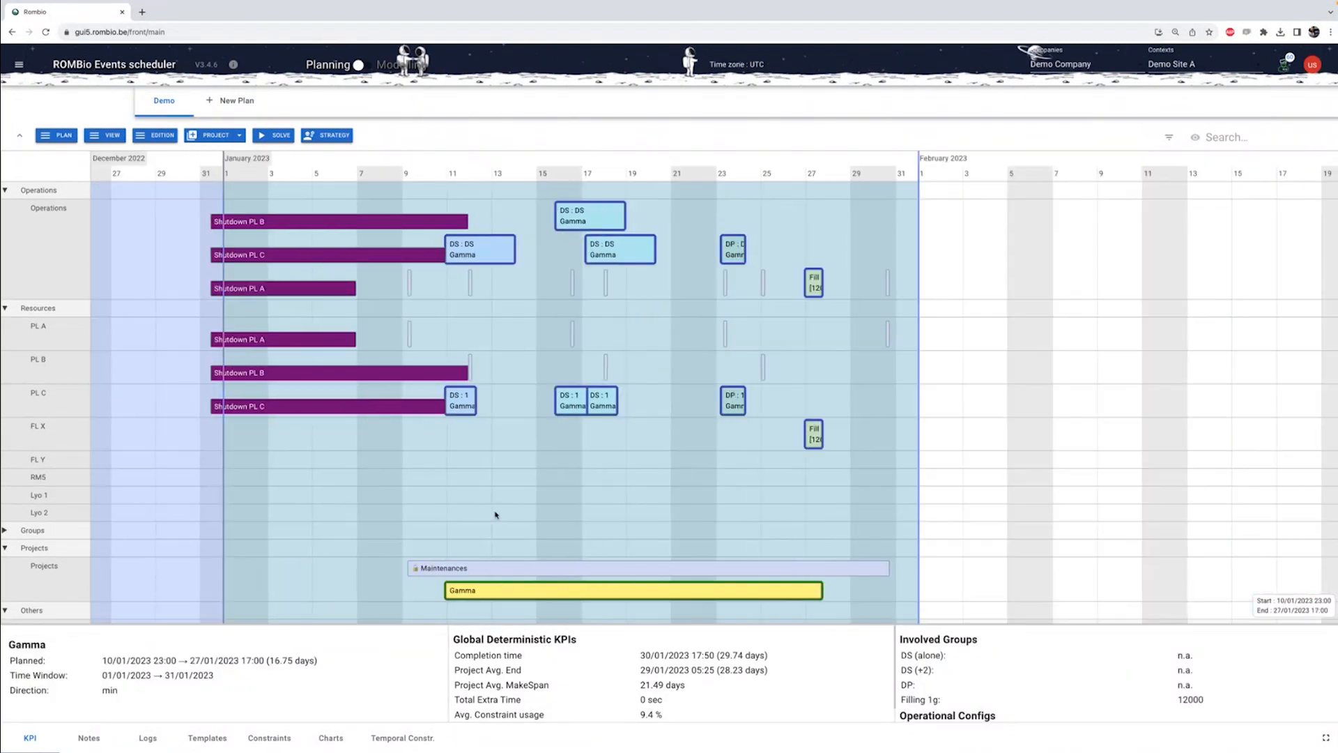
click(496, 514)
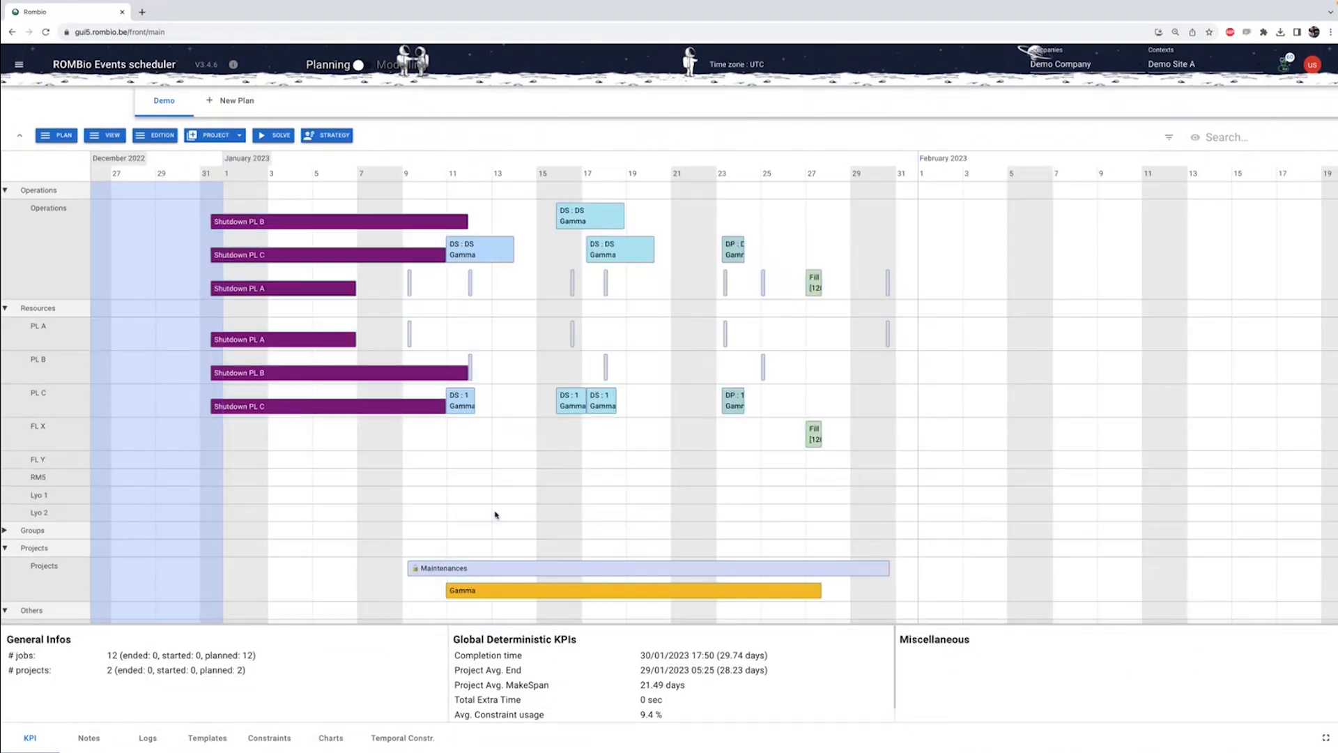
Add another Gamma project and an Alpha-SD project with the SD 5G group, both running 01/01/2023 to 31/01/2023
click(204, 137)
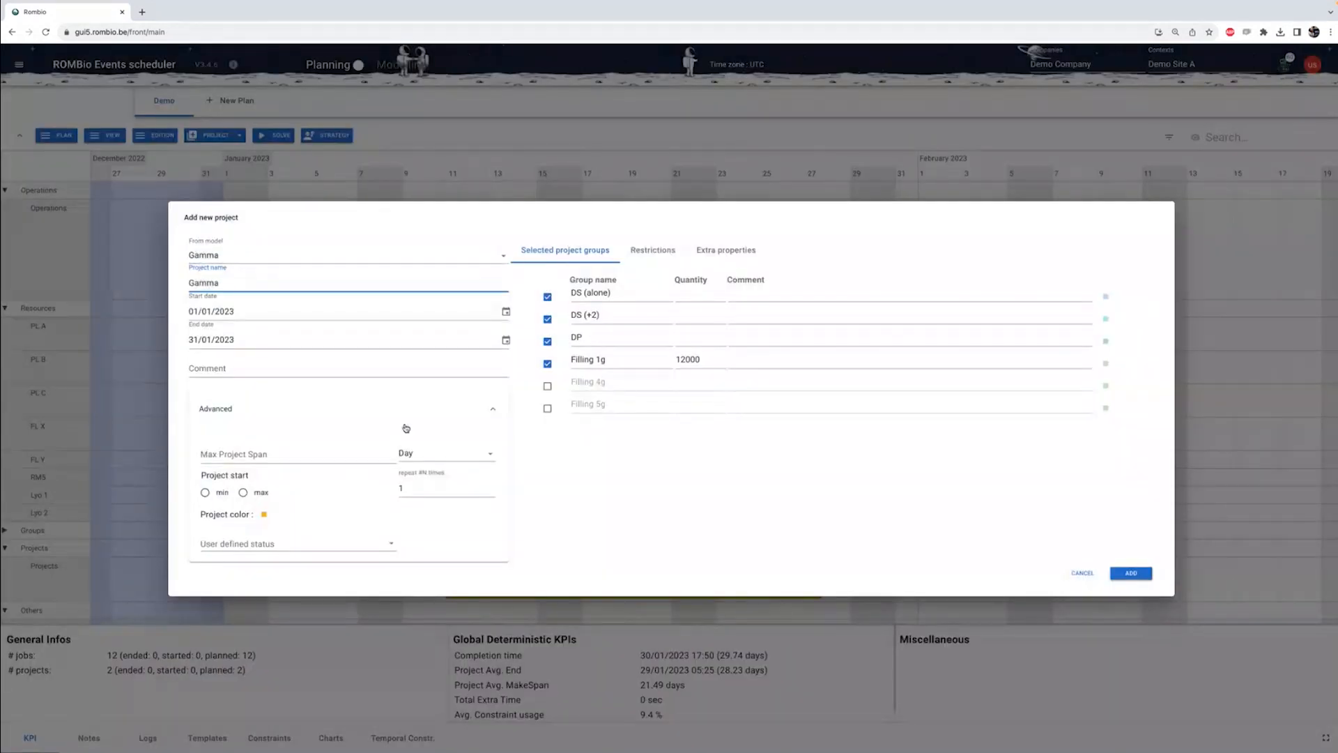
click(314, 255)
click(251, 301)
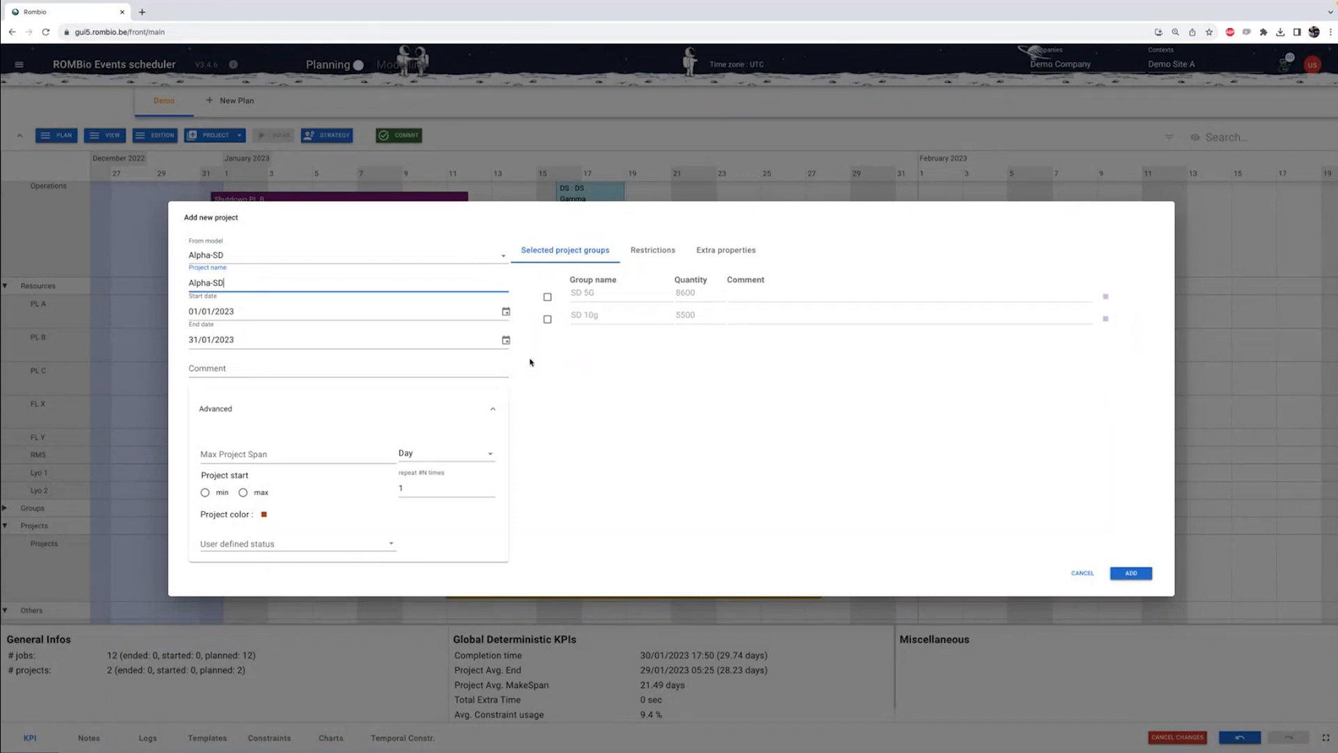
click(548, 297)
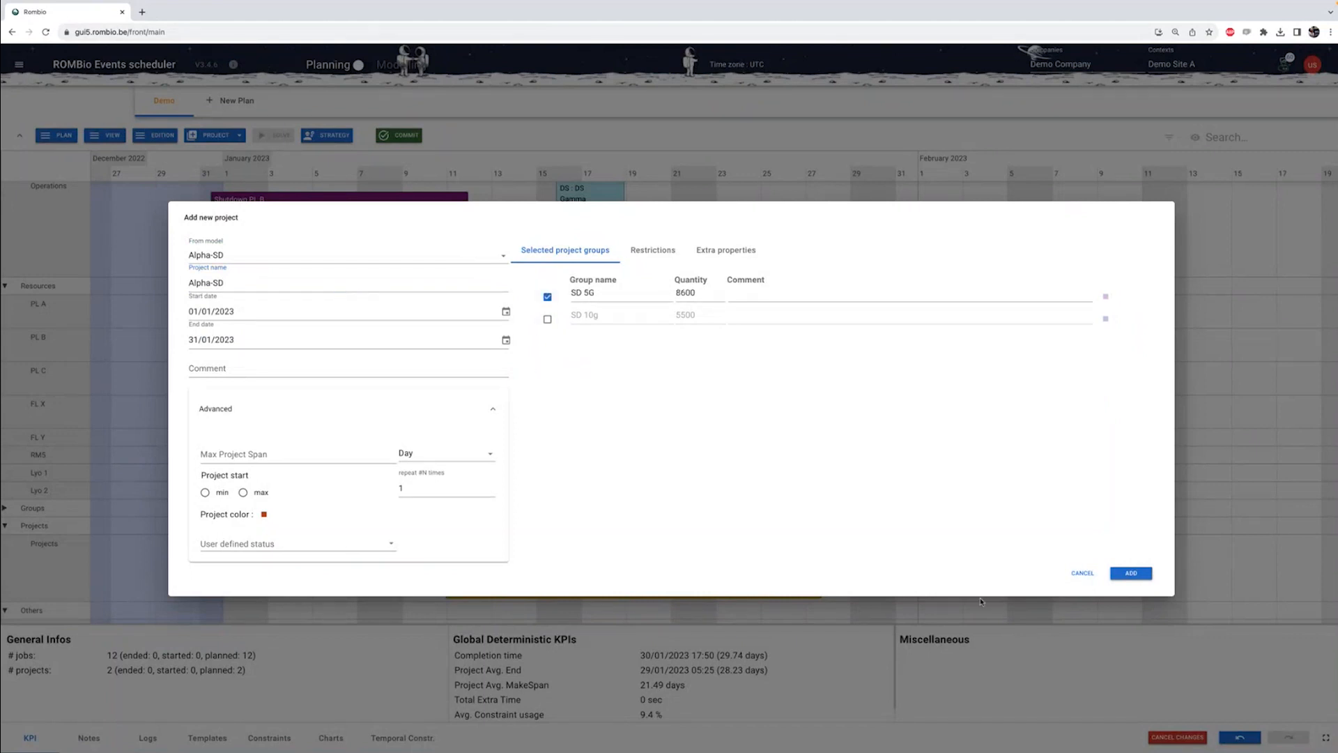
click(1144, 575)
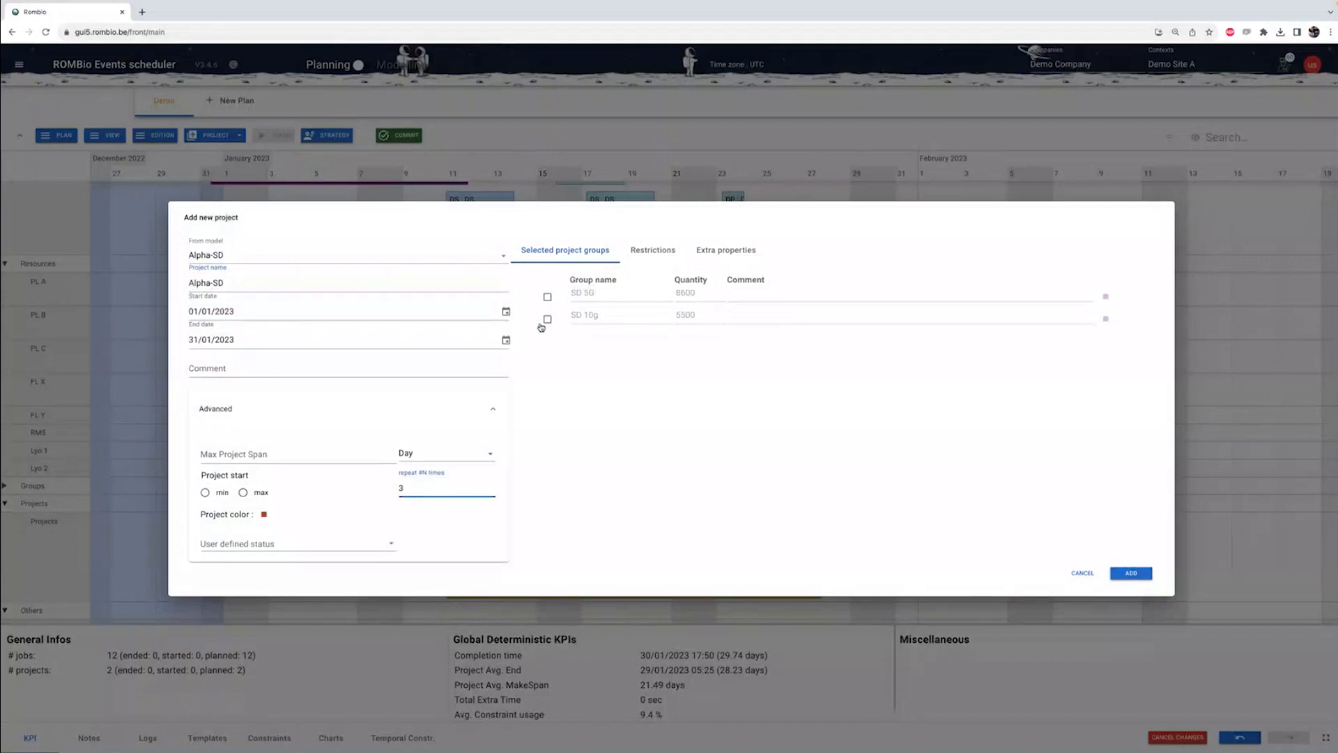
Add three repeated Alpha-SD projects with the SD 10g group and commit them to the plan
click(547, 321)
click(1130, 573)
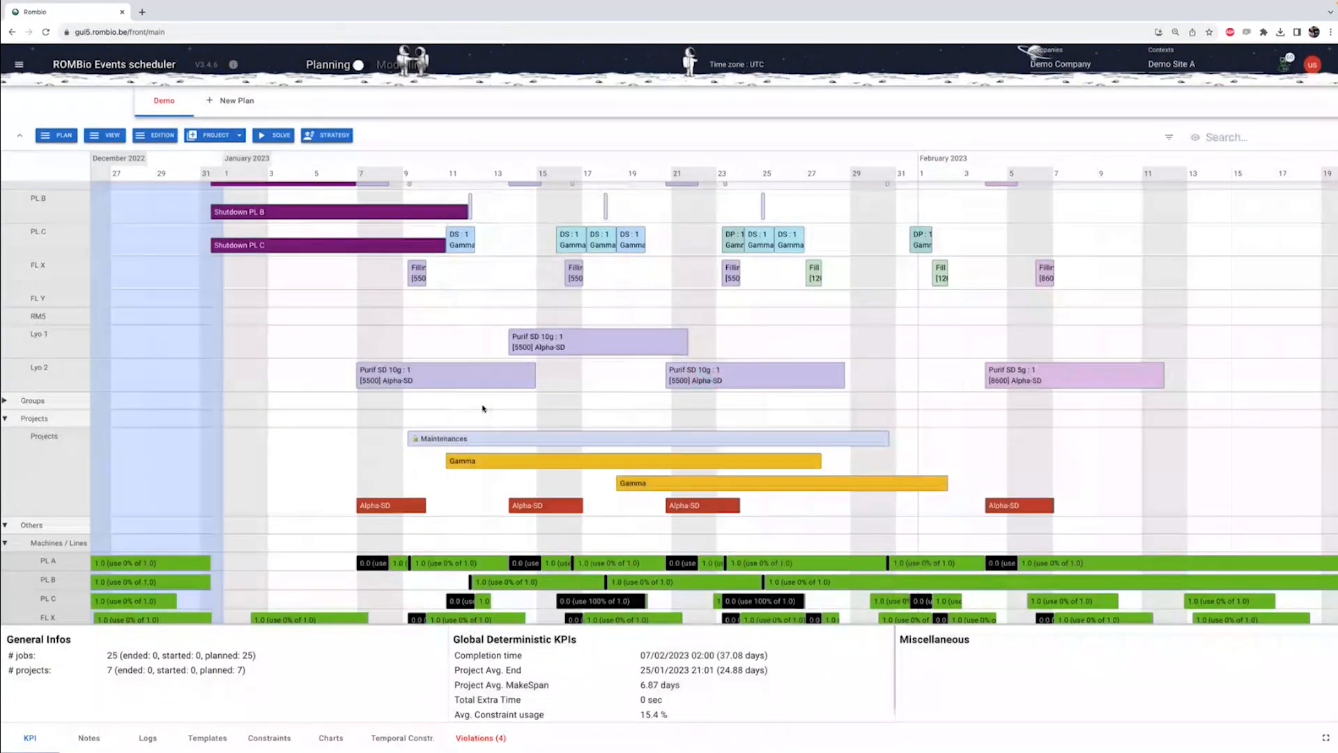
Review the Demo plan's constraint violations and run the solver on the schedule
scroll(484, 409, up, 3)
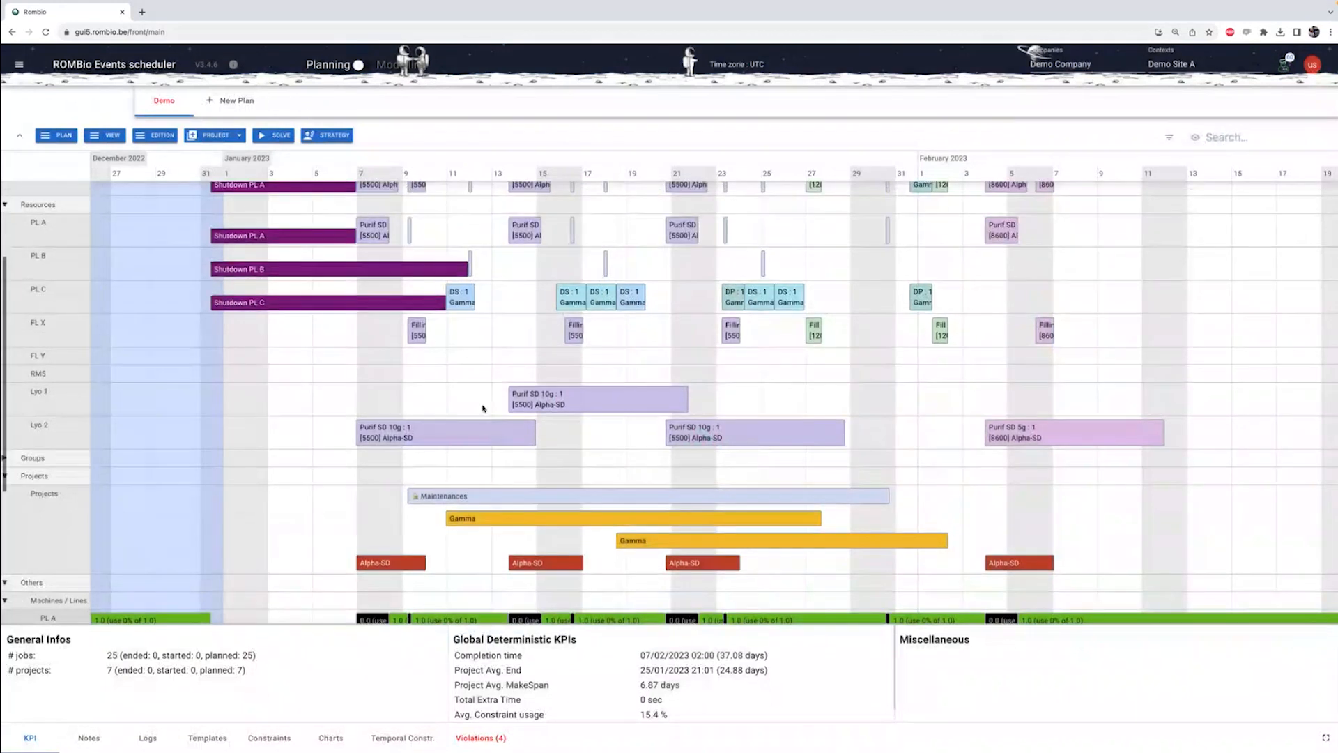
scroll(483, 409, up, 4)
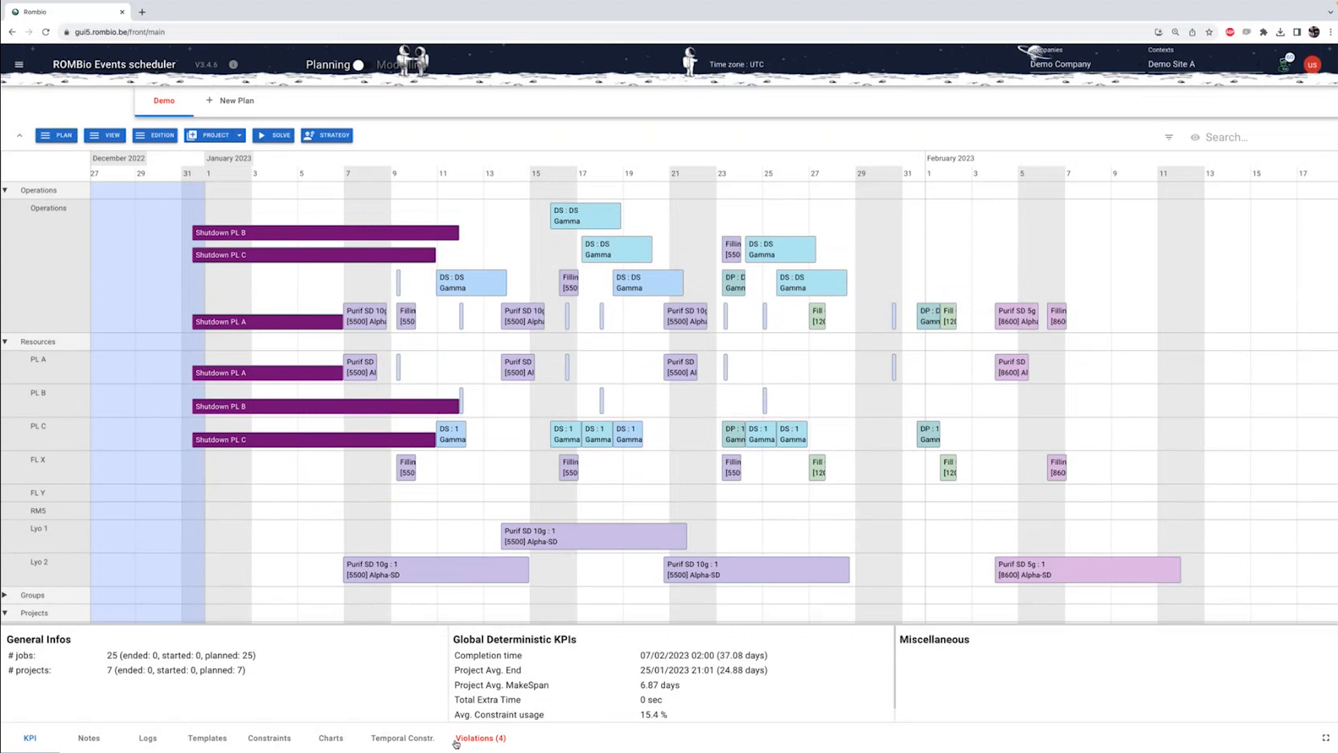
click(478, 738)
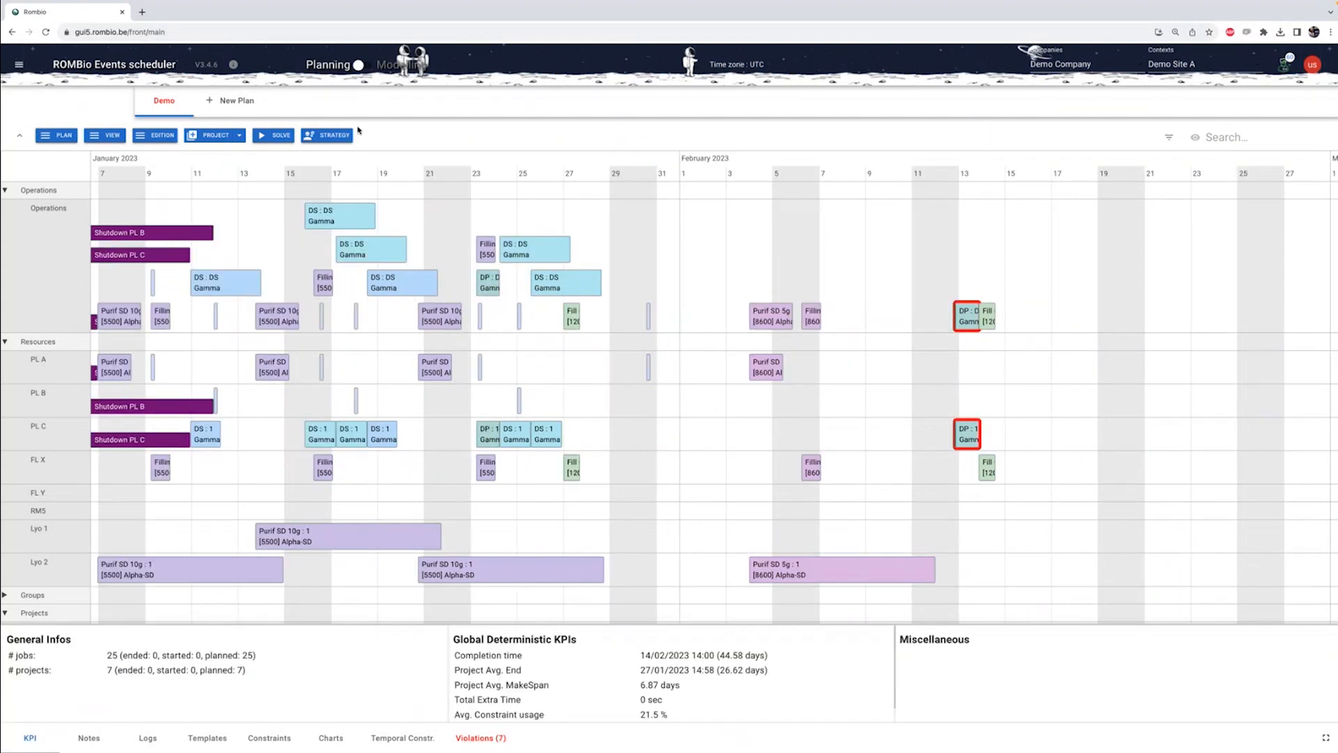
click(271, 135)
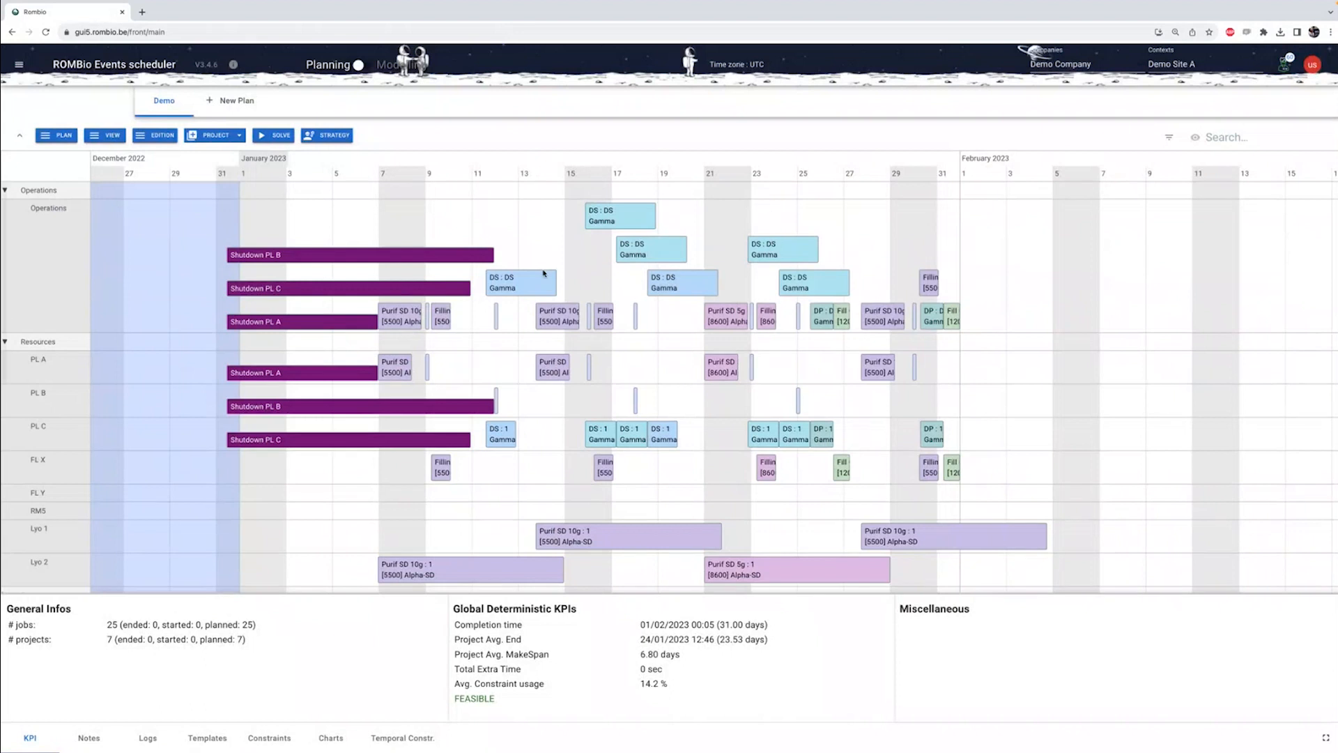
Examine the details and DP dependencies of four DS jobs in the Gamma projects of the solved plan
click(621, 216)
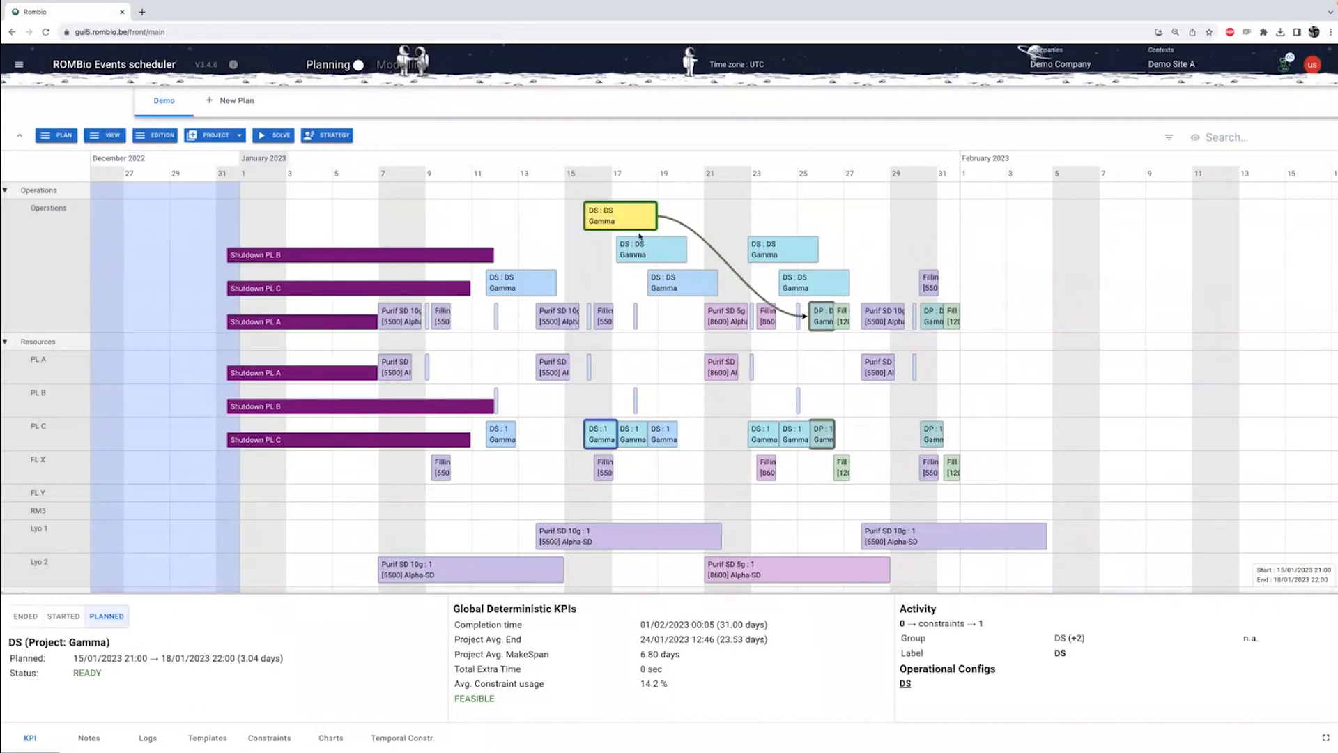
click(652, 249)
click(681, 295)
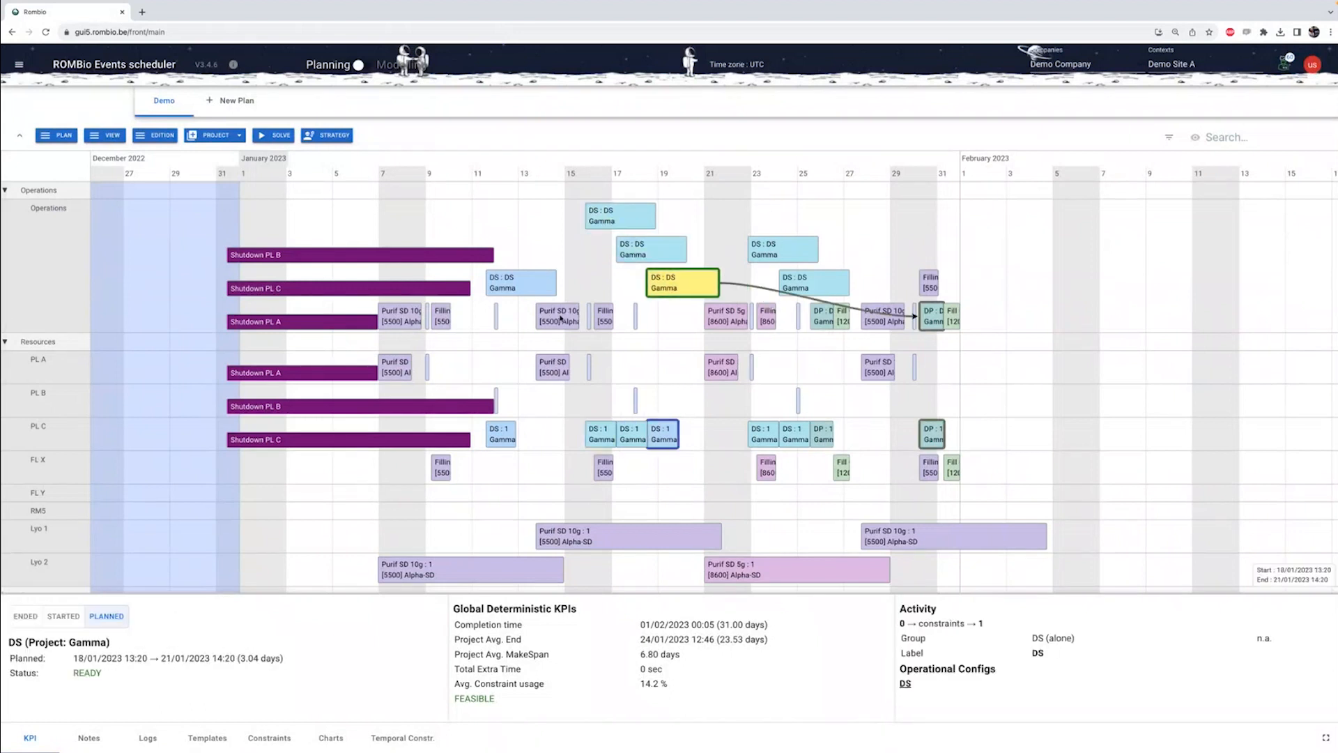
click(527, 286)
Examine the Lyo allocations and the availability of the Machines / Lines and Bulks resources in the plan
scroll(515, 348, down, 1)
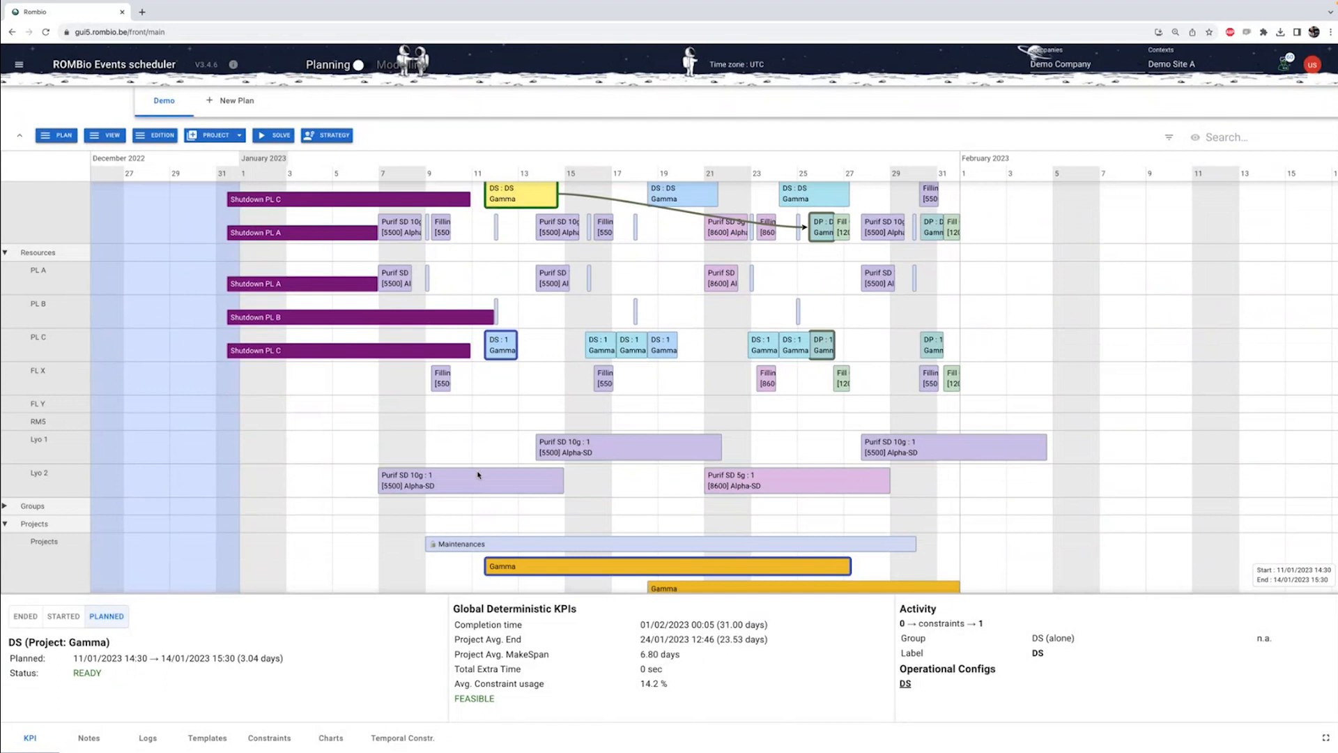
scroll(479, 475, down, 1)
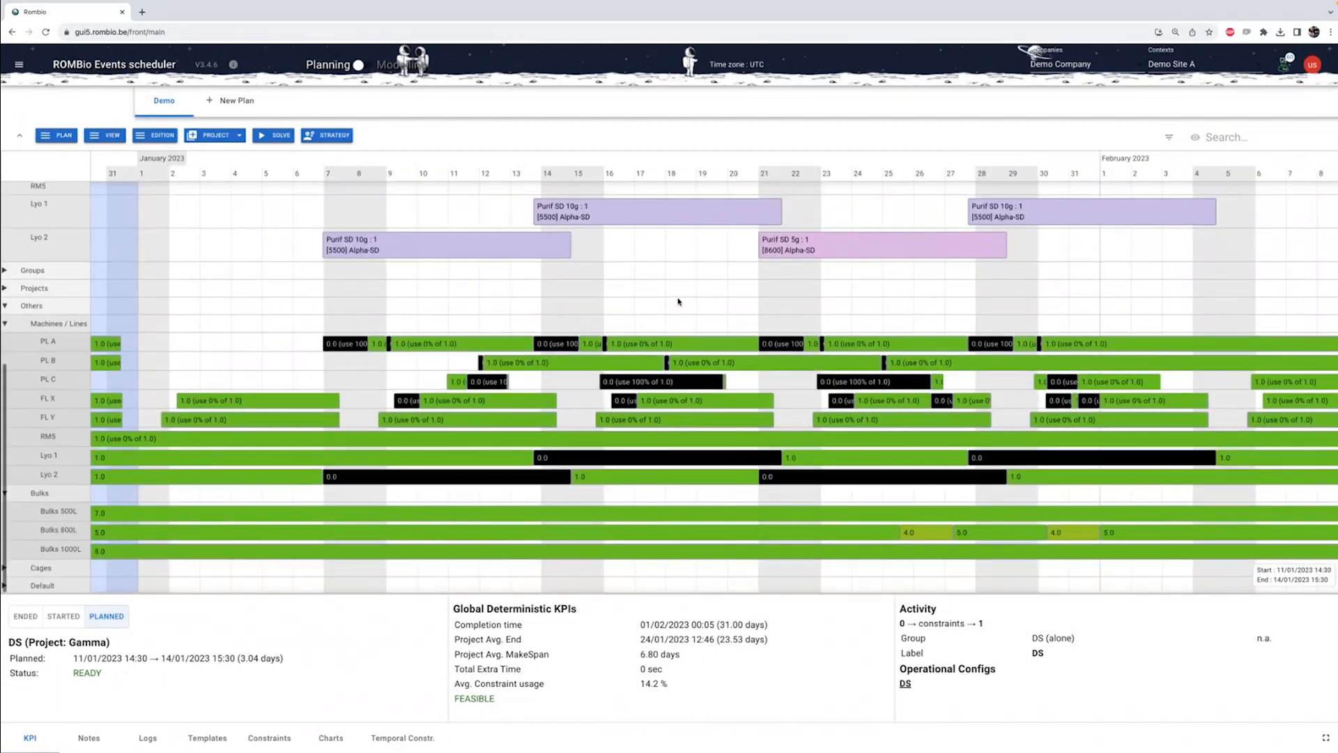
scroll(679, 302, up, 1)
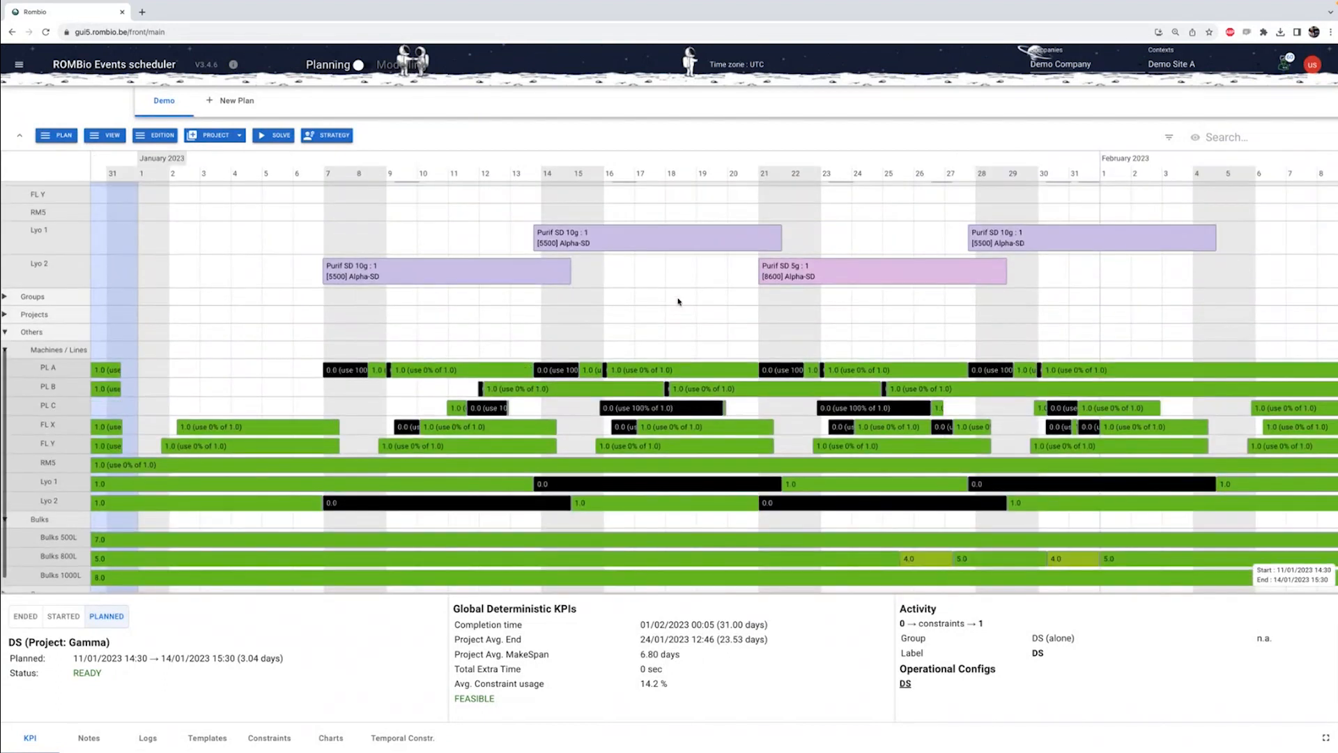
scroll(645, 376, down, 2)
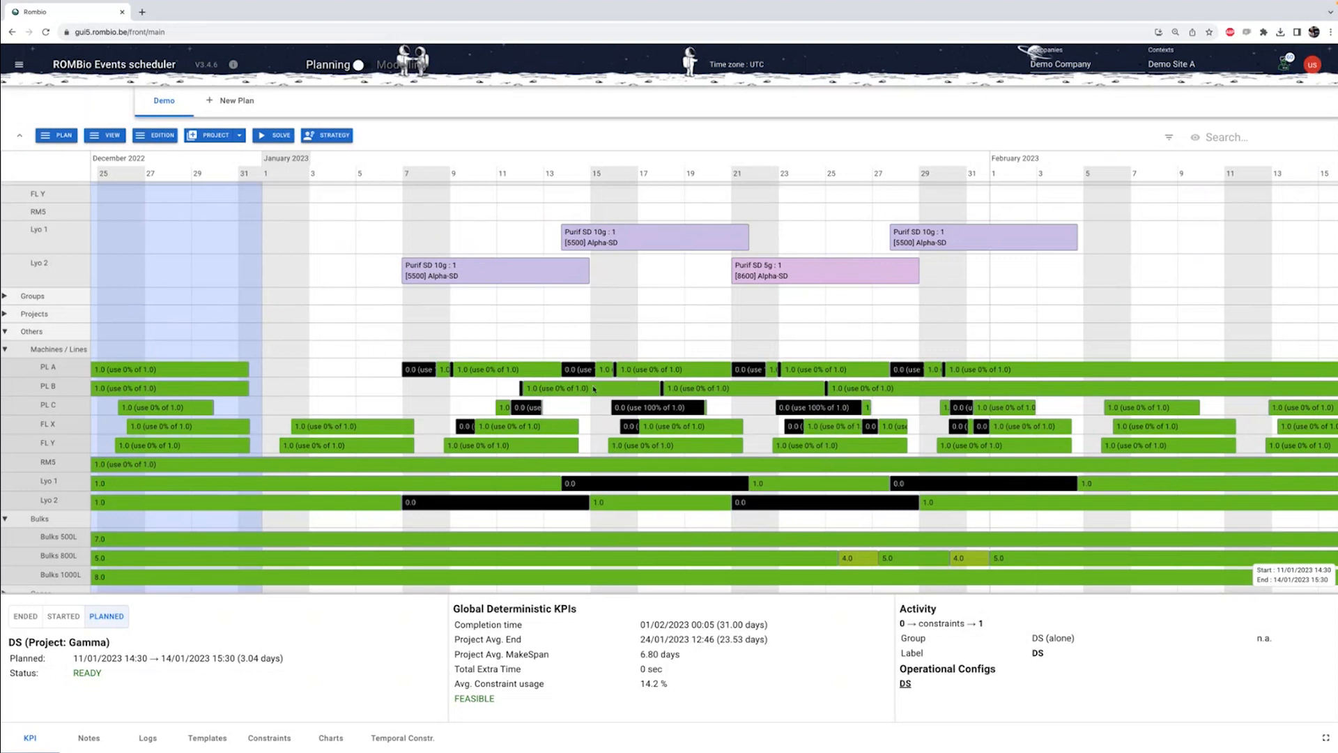
scroll(593, 389, down, 1)
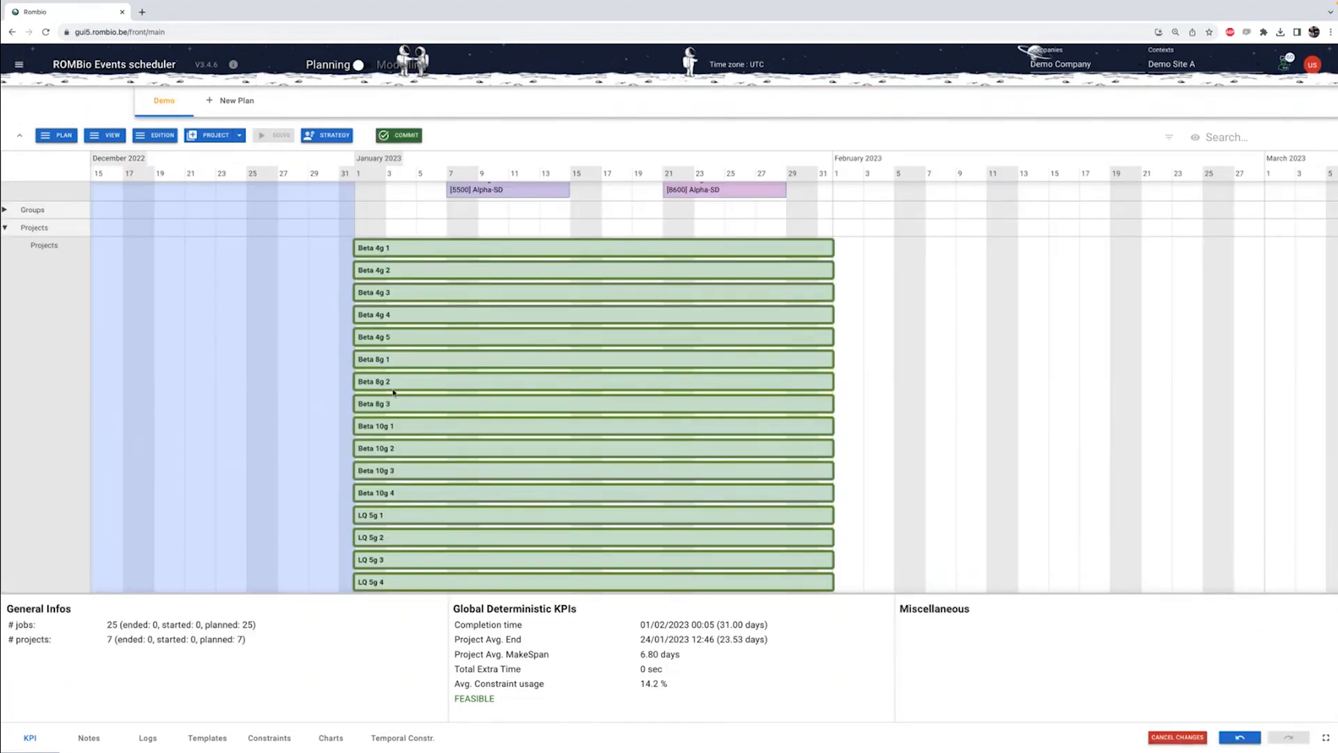
Look over the enlarged plan with the Beta and LQ projects and examine the Purif SD jobs on Lyo 1 and Lyo 2
scroll(393, 393, down, 1)
scroll(488, 419, down, 1)
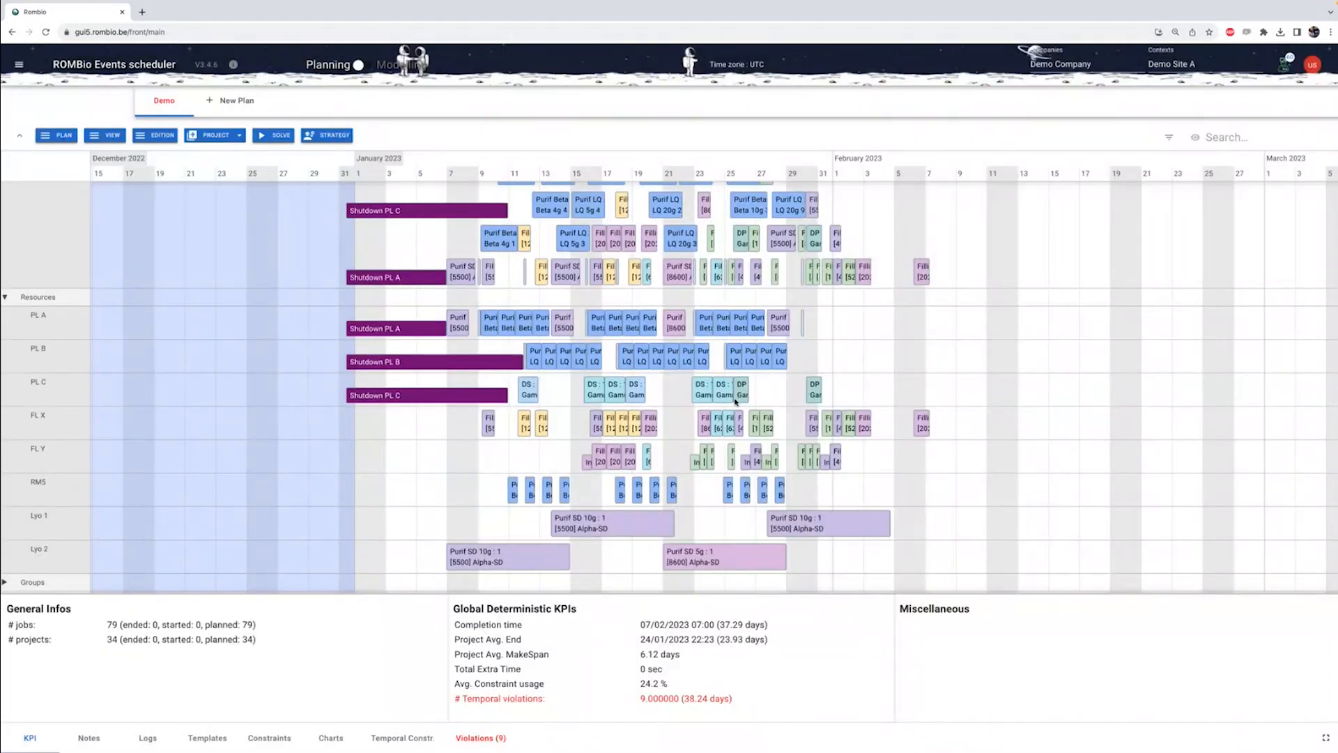
scroll(735, 402, down, 1)
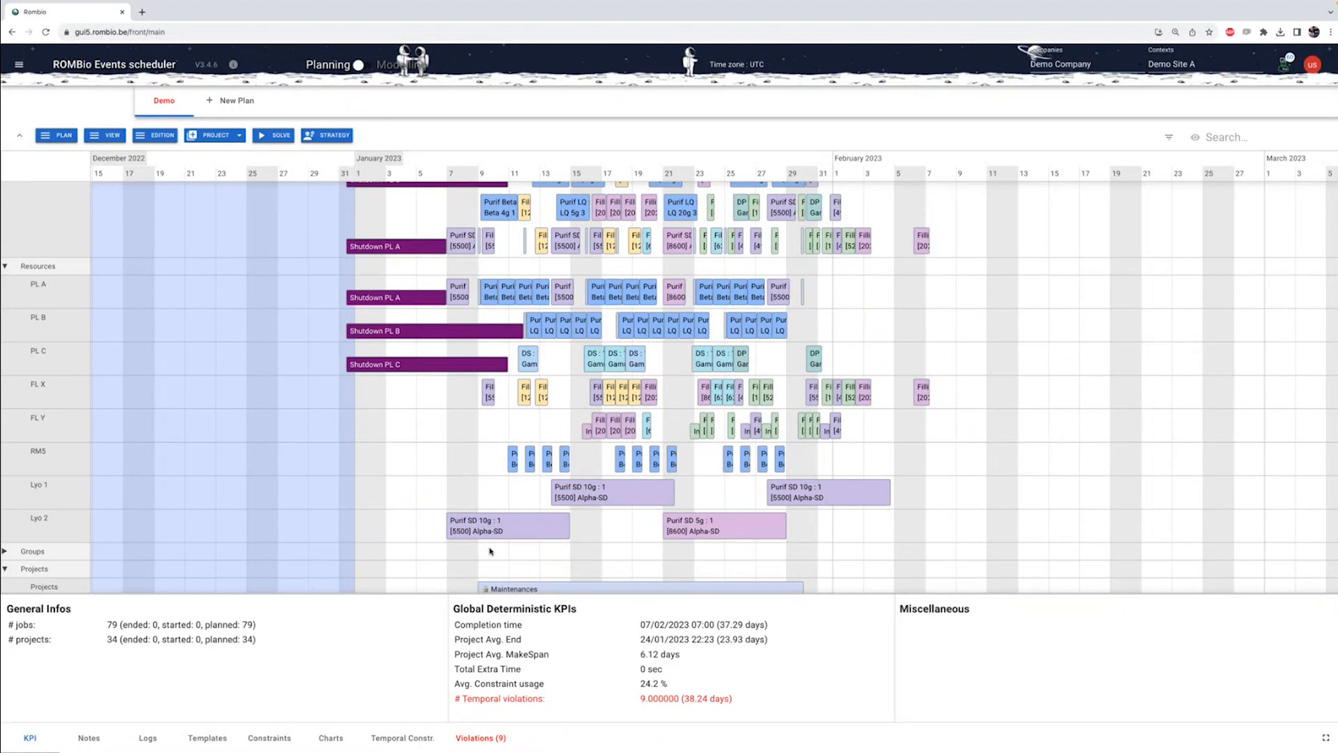
click(530, 534)
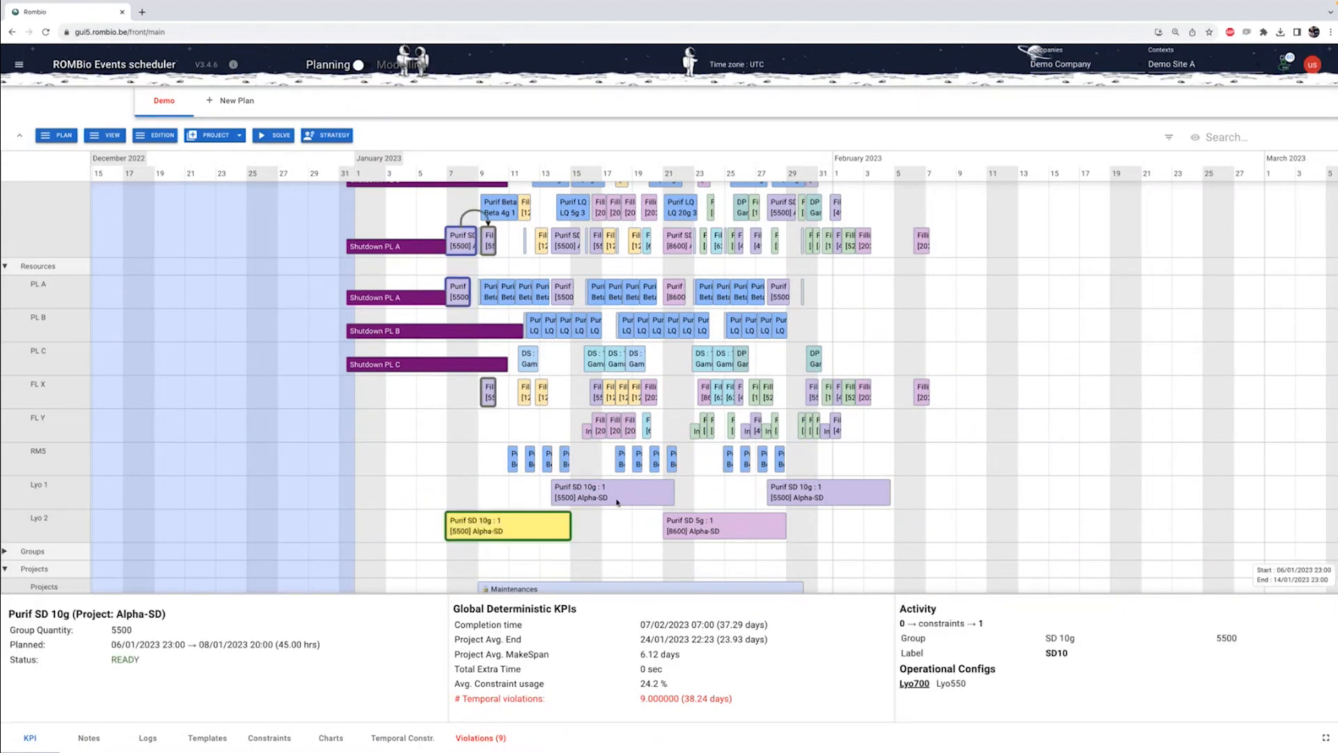
click(641, 495)
click(732, 519)
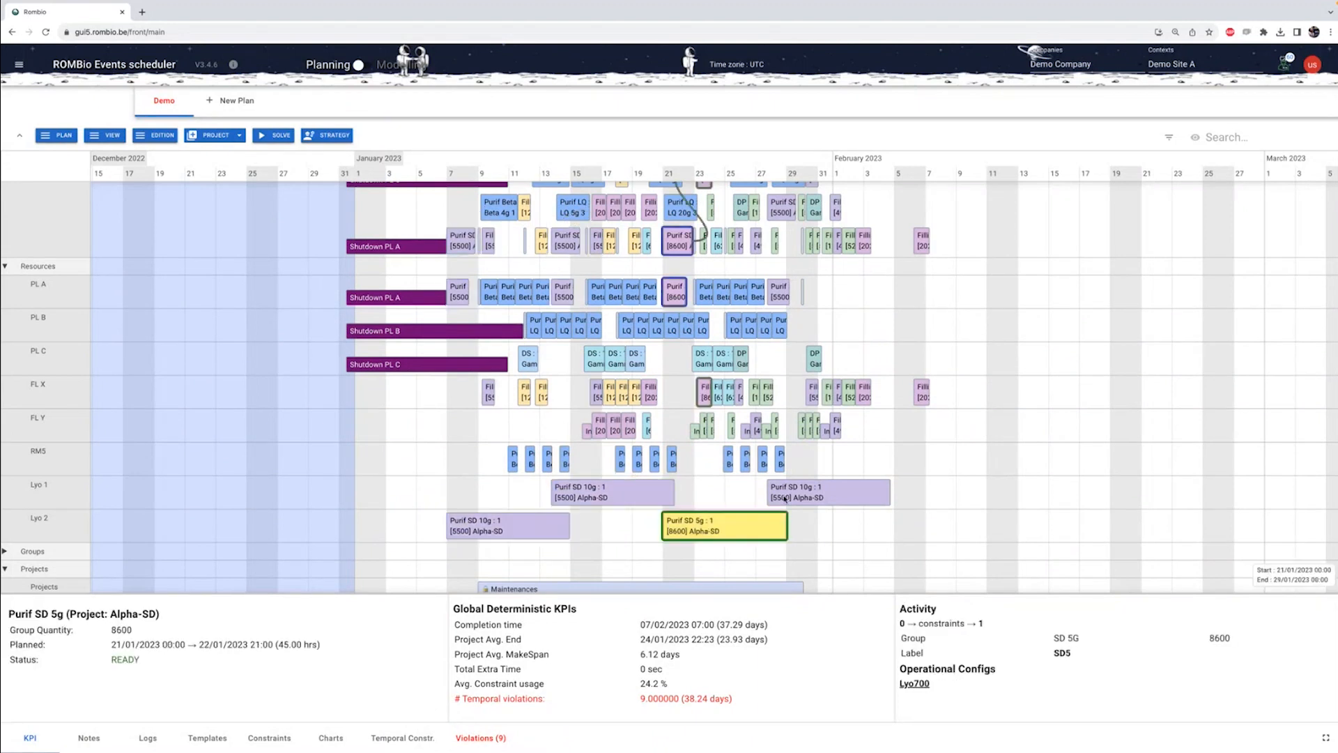
Examine the details of the two Purif SD 10g jobs on Lyo 1, leaving no job selected
click(787, 498)
click(586, 497)
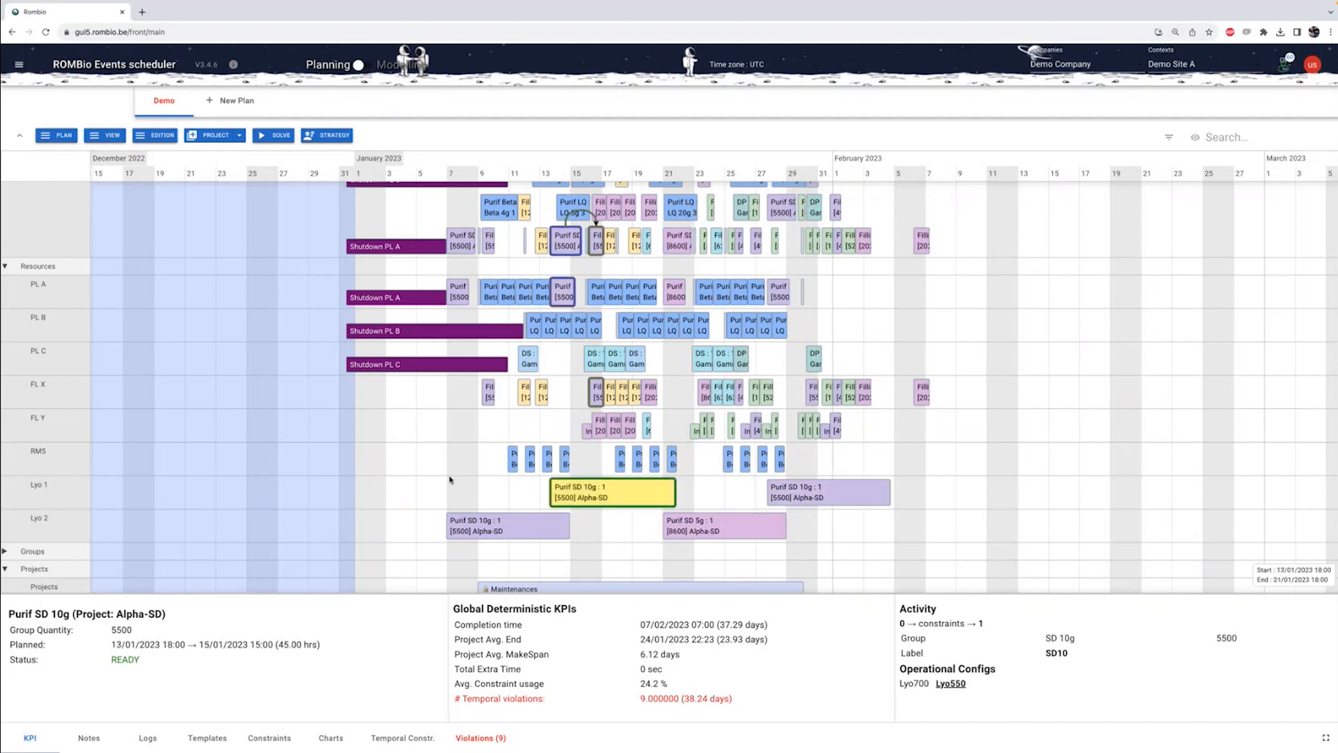
click(451, 480)
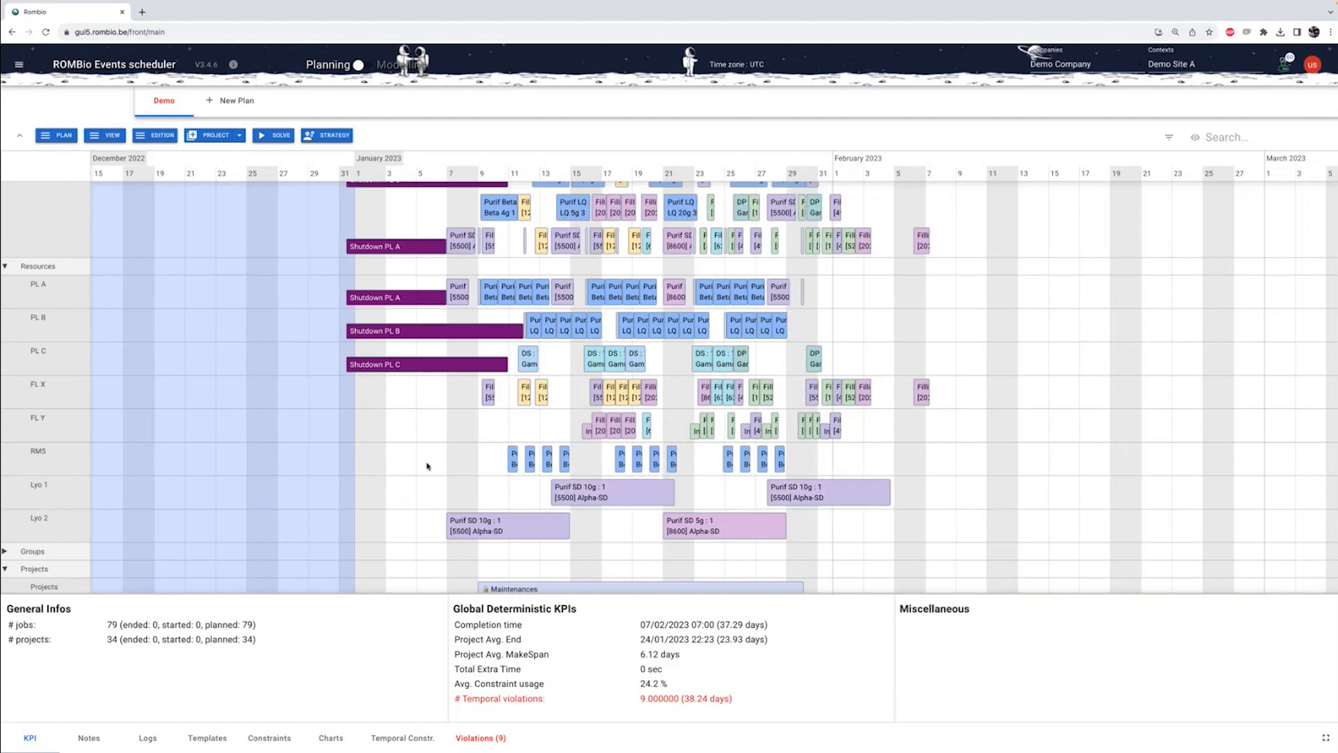
Freeze the four Alpha-SD projects and run the solver on the plan again
scroll(195, 239, down, 5)
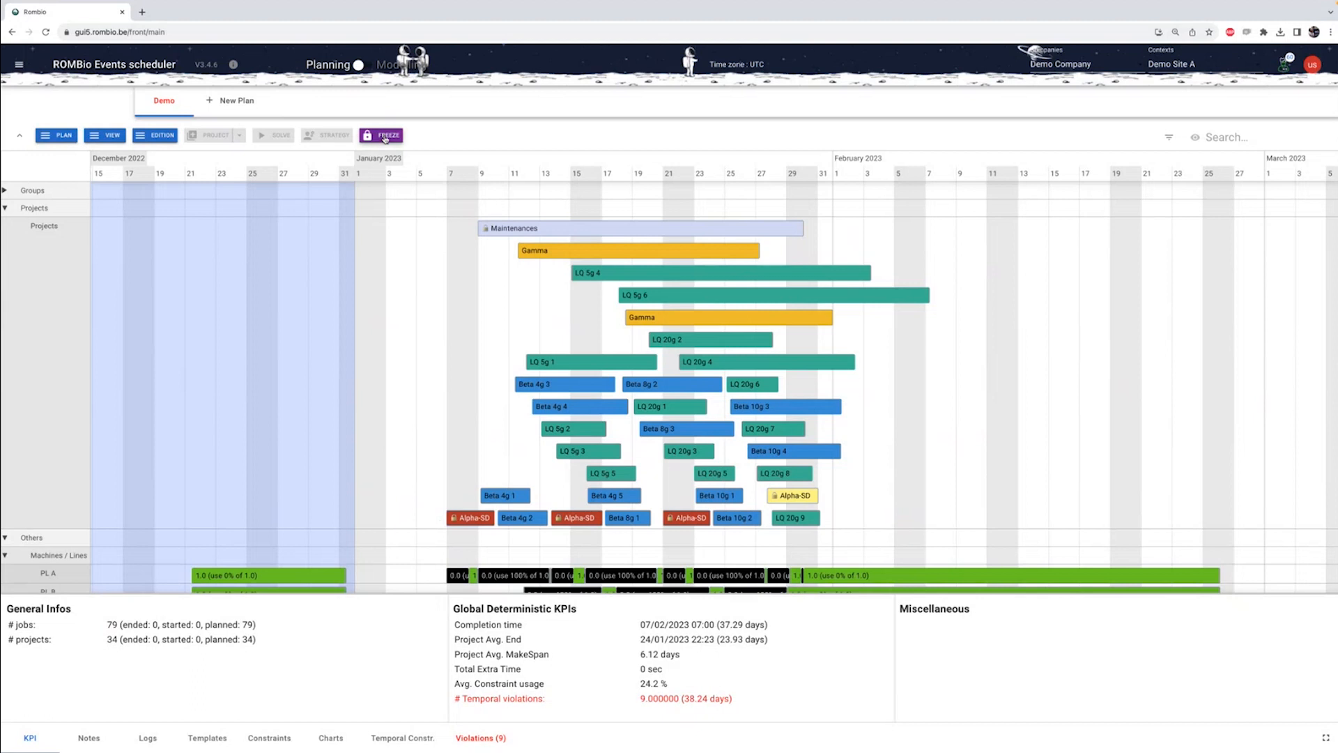
scroll(442, 320, up, 4)
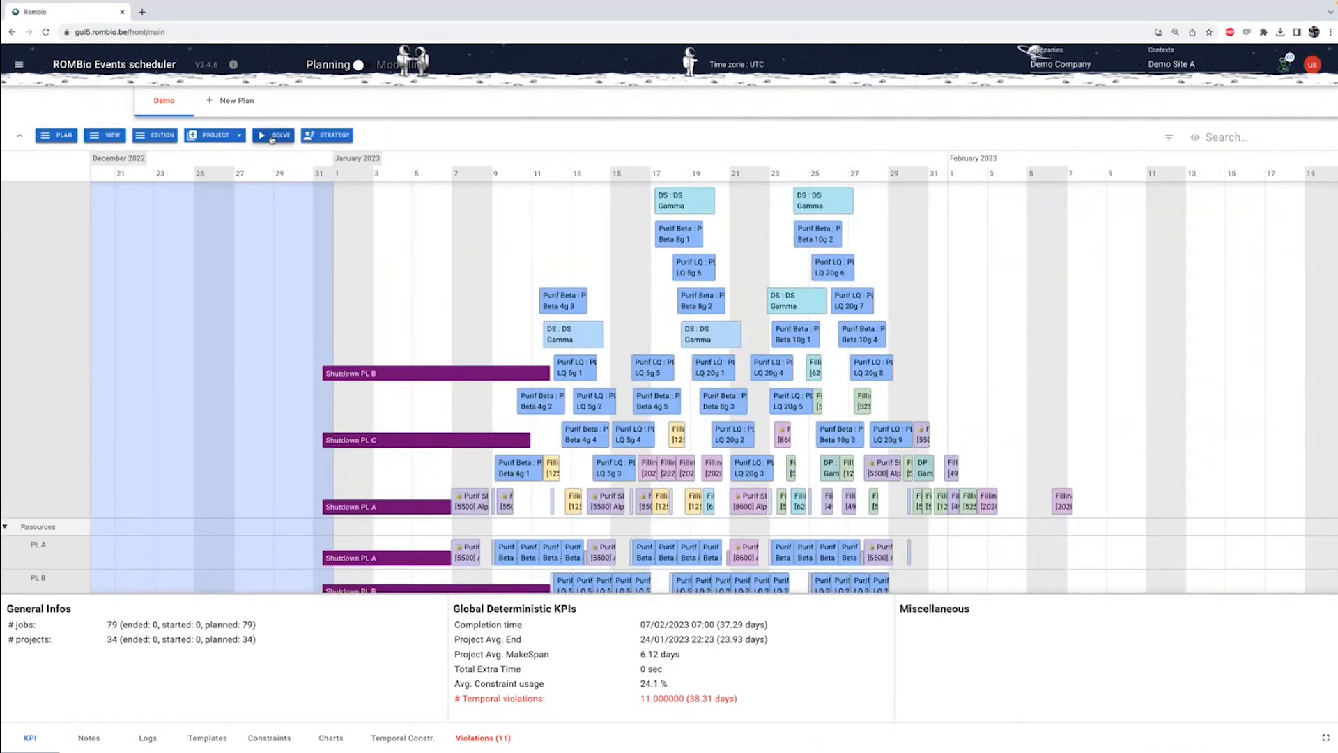
click(272, 138)
scroll(610, 310, down, 2)
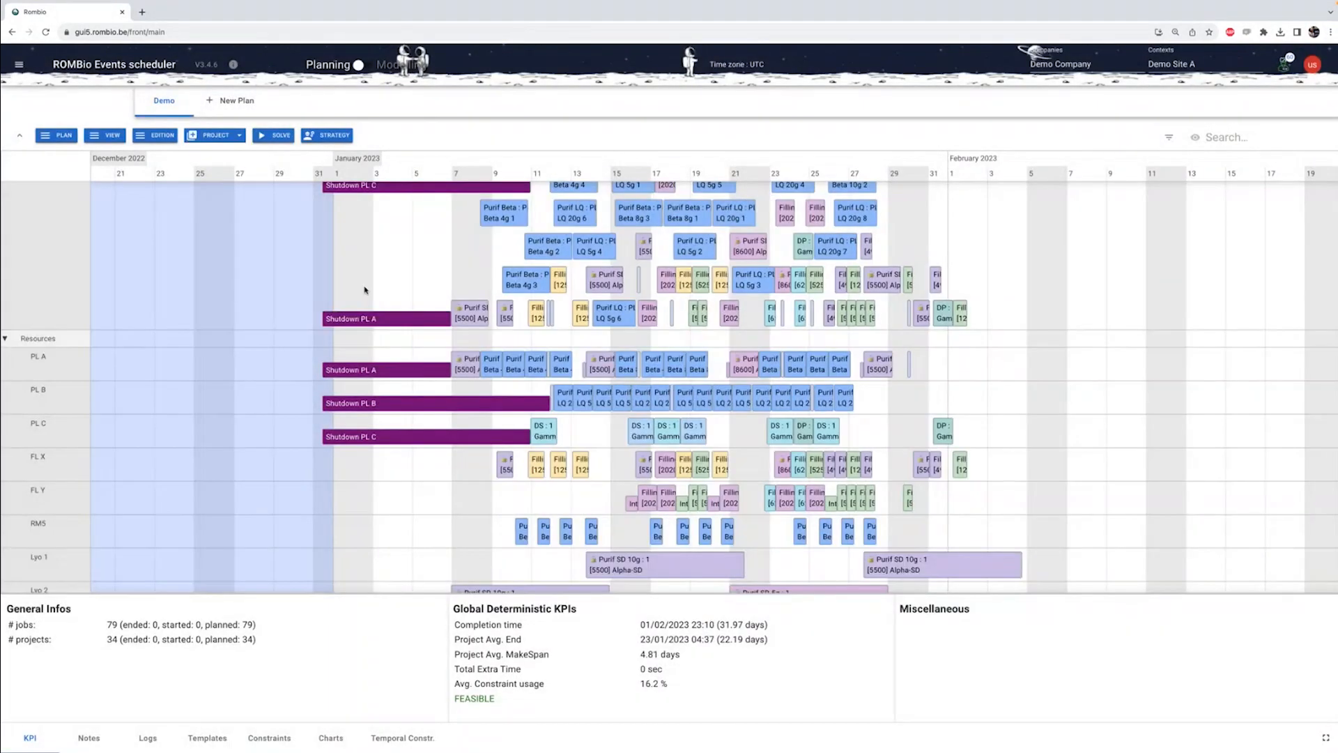
scroll(508, 343, up, 1)
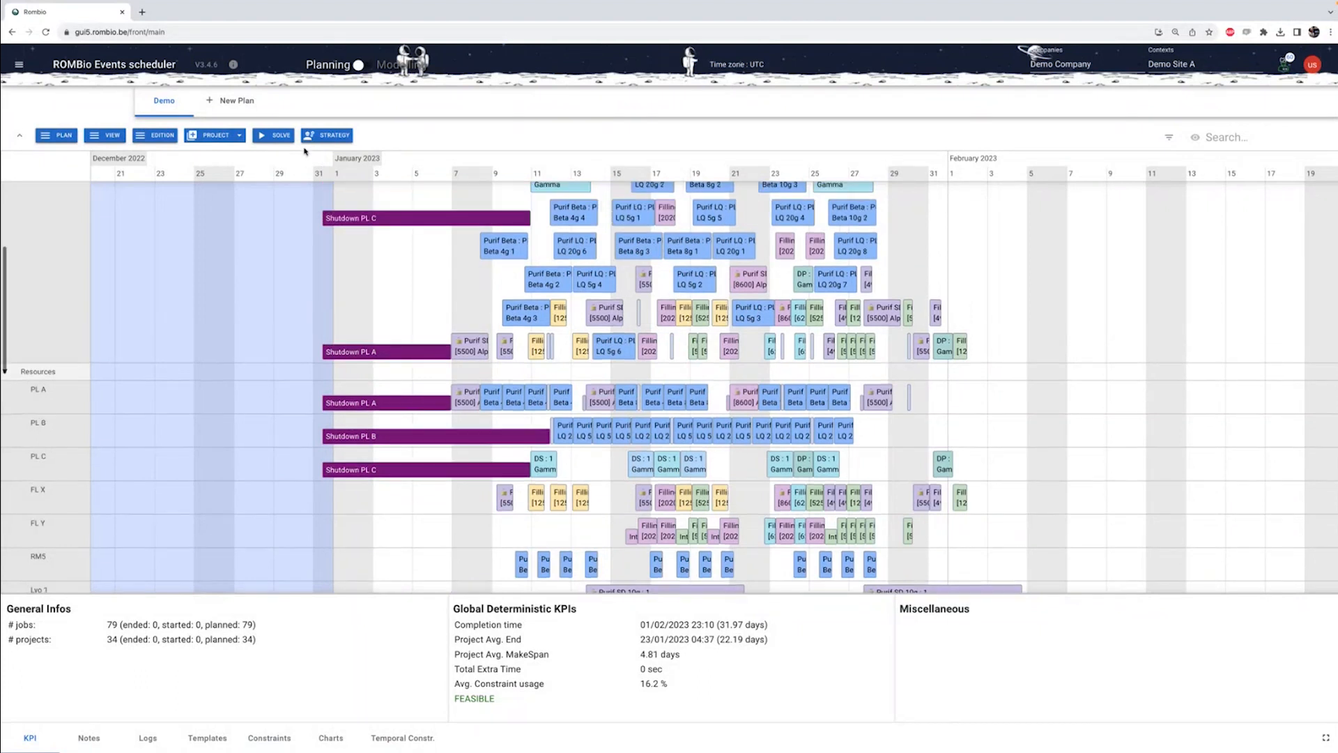
Raise the Global end time objective in the optimization strategy to the position of the PL B starting-times objective
click(329, 139)
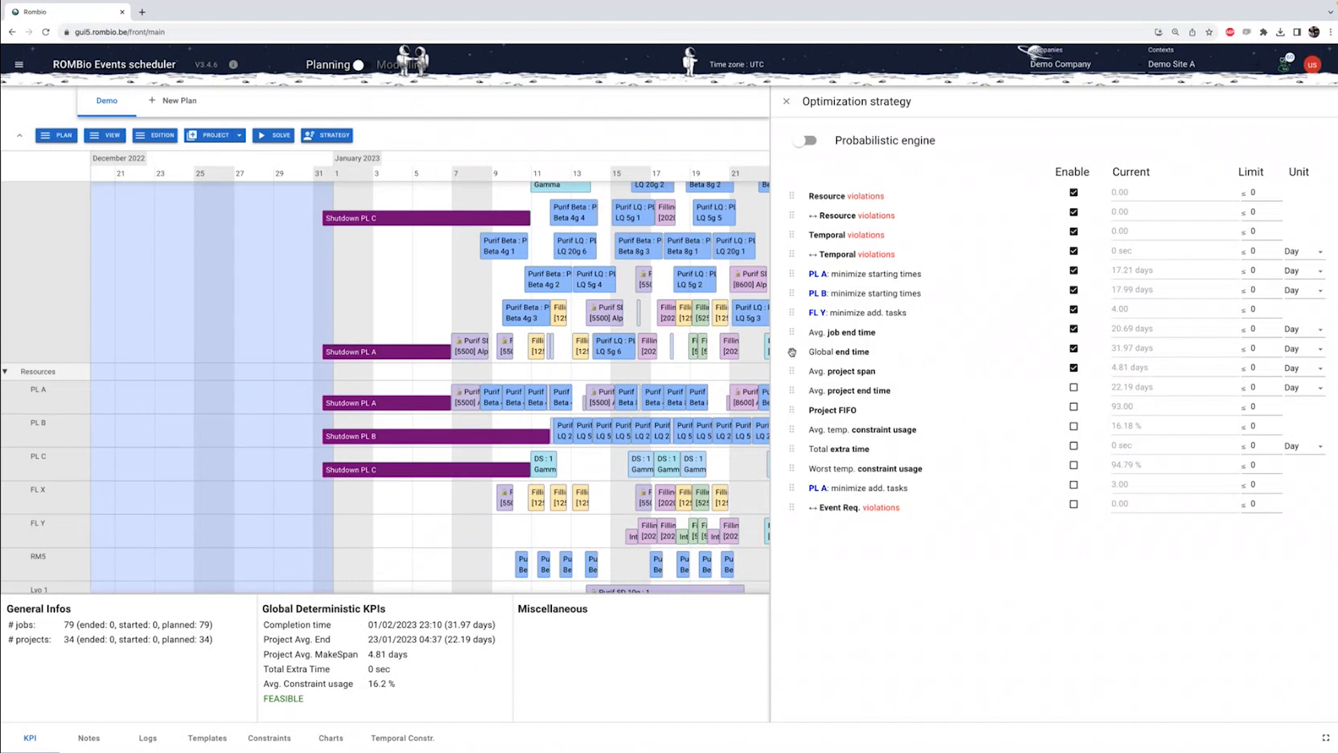
drag(792, 352, 791, 293)
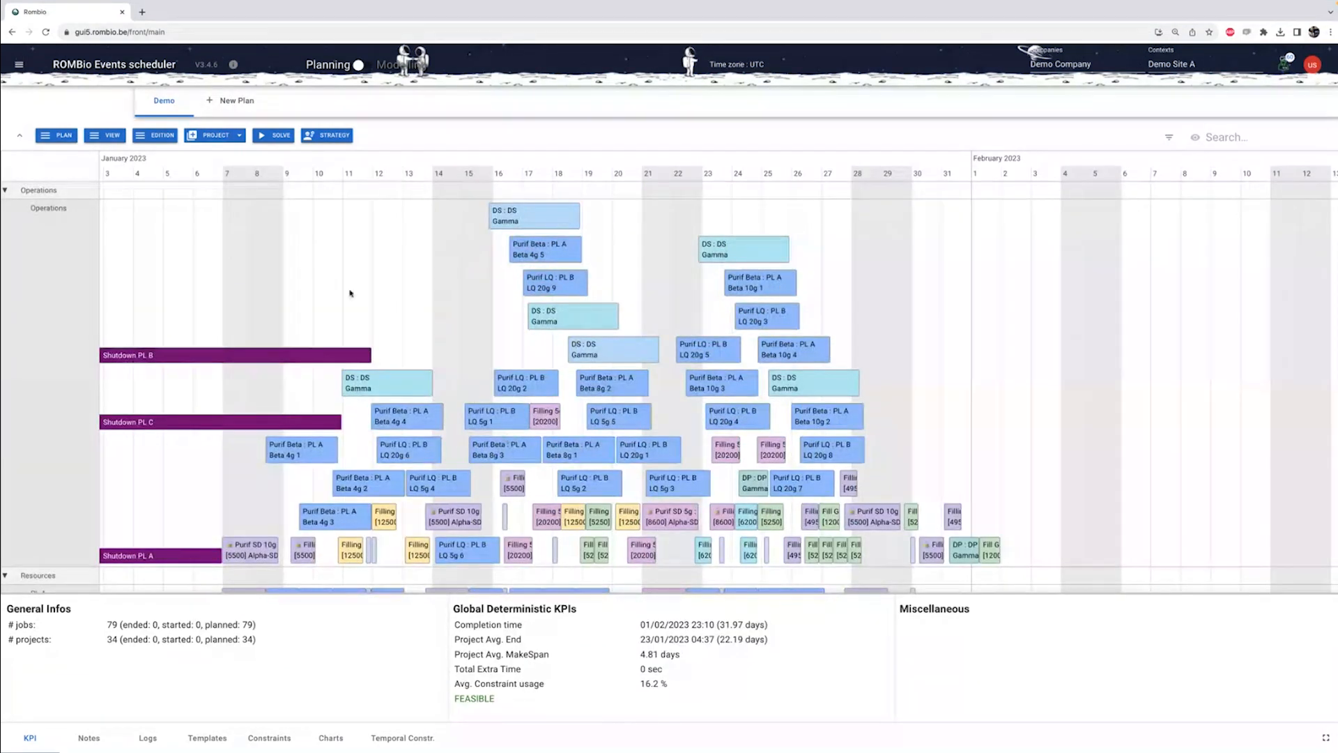
Review the solved plan's operations and projects, and examine the availability of the Machines / Lines and Bulks, including Lyo 2 and Bulks 500L
drag(418, 316, 468, 322)
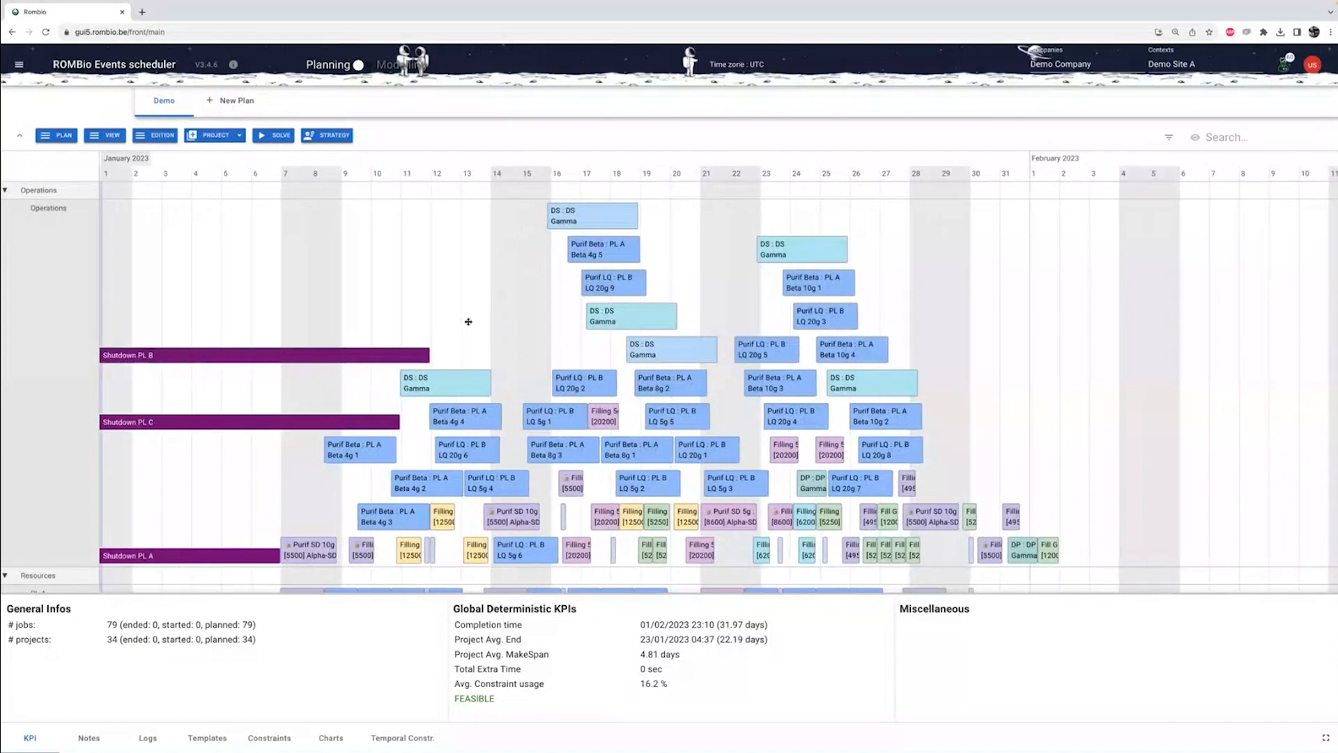
scroll(469, 321, down, 8)
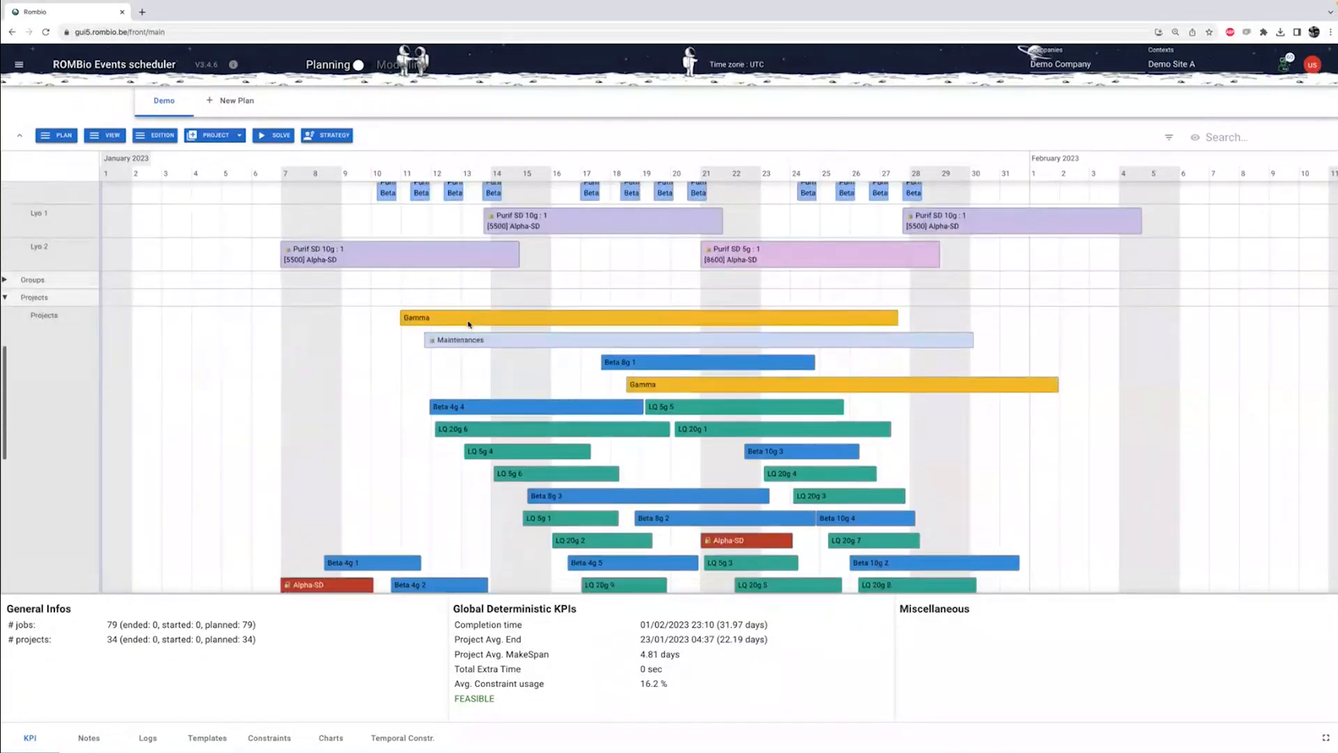
scroll(468, 324, down, 1)
scroll(469, 323, down, 6)
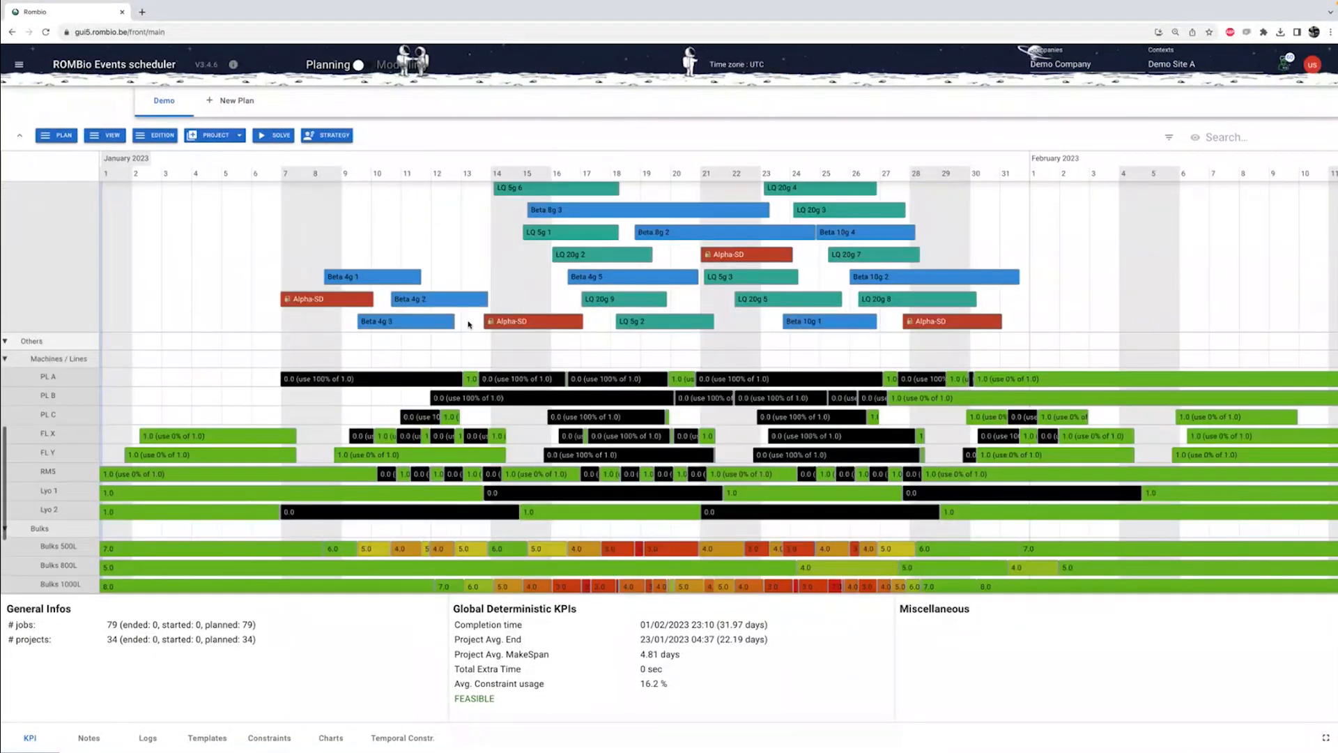
scroll(469, 324, down, 2)
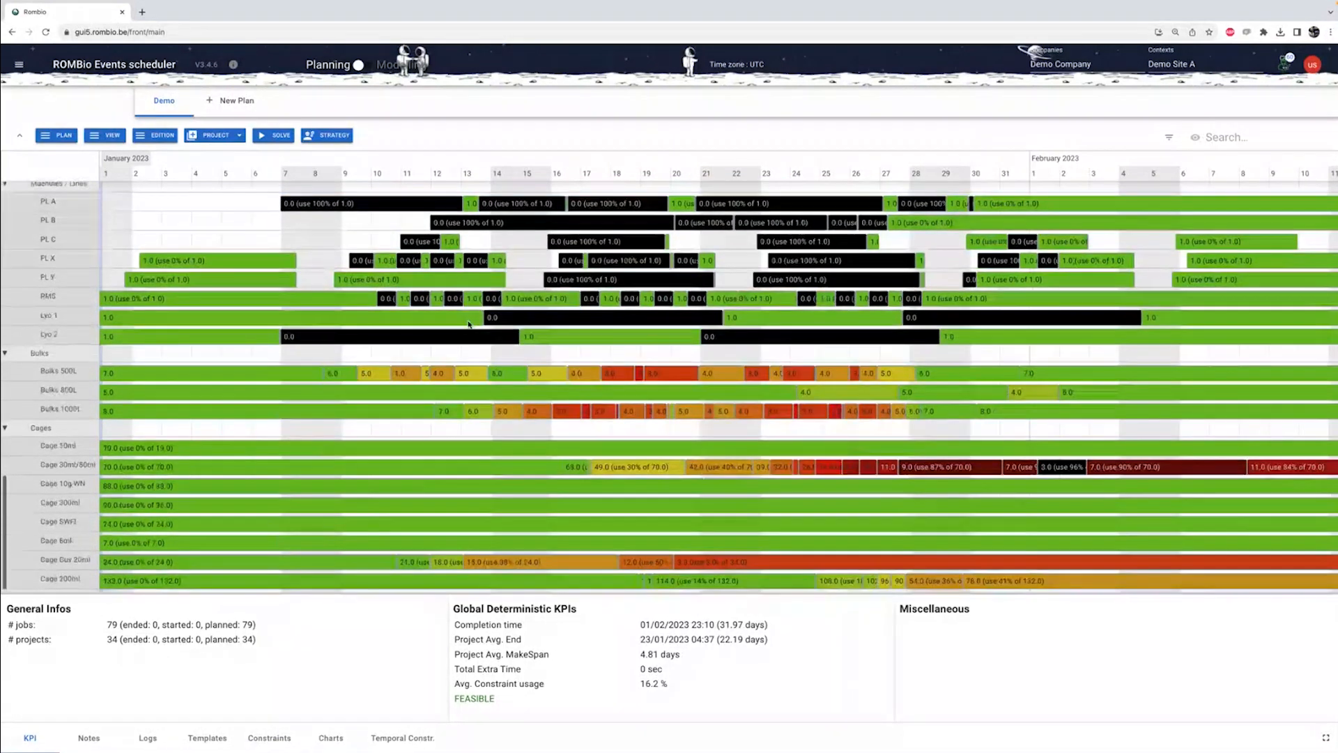
click(625, 230)
click(660, 364)
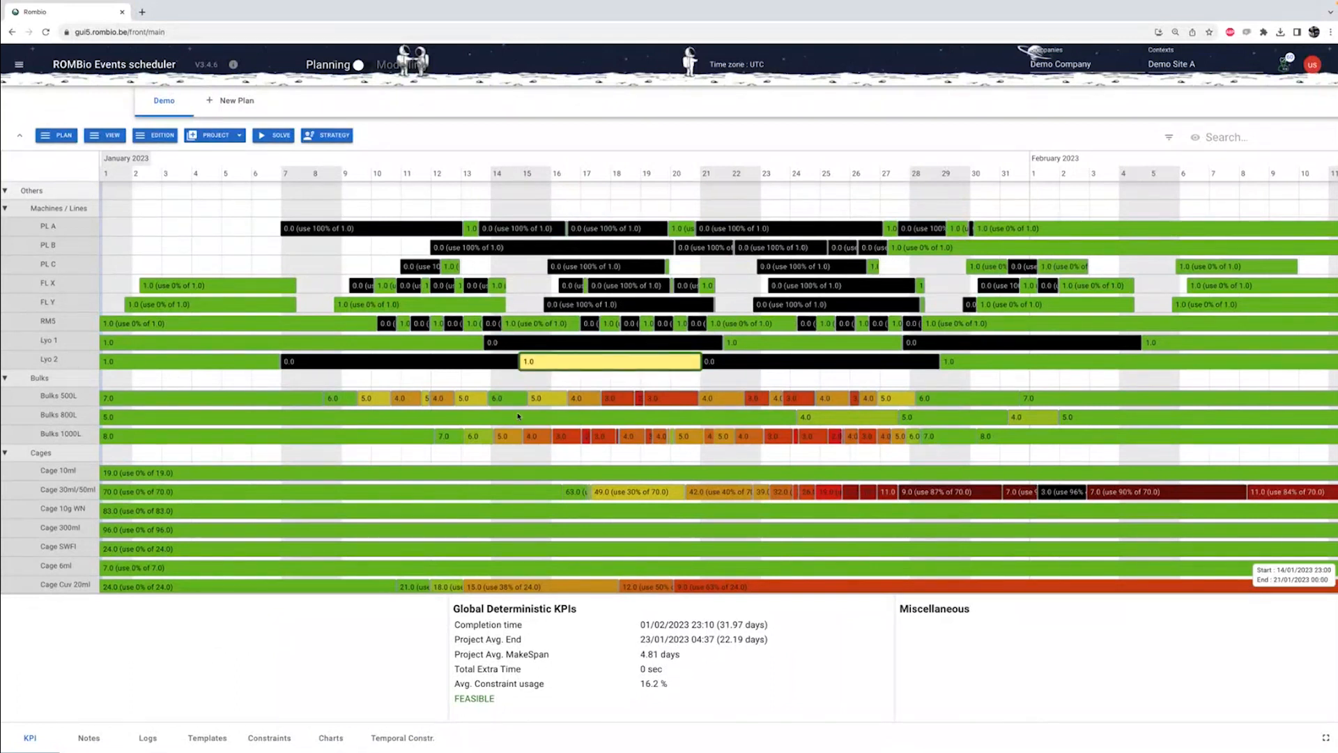
click(855, 398)
Examine the Cage 30ml/50ml usage periods in late January and early February 2023
scroll(781, 419, down, 1)
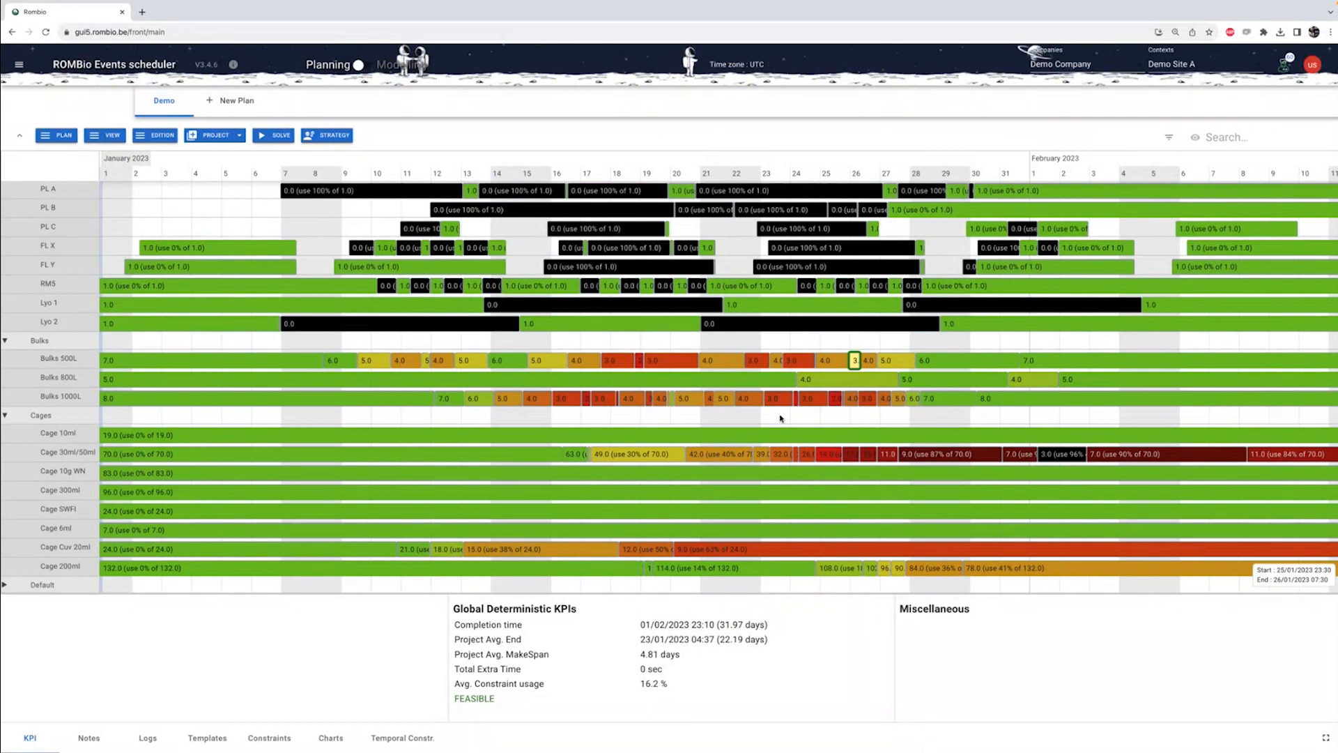
click(1057, 455)
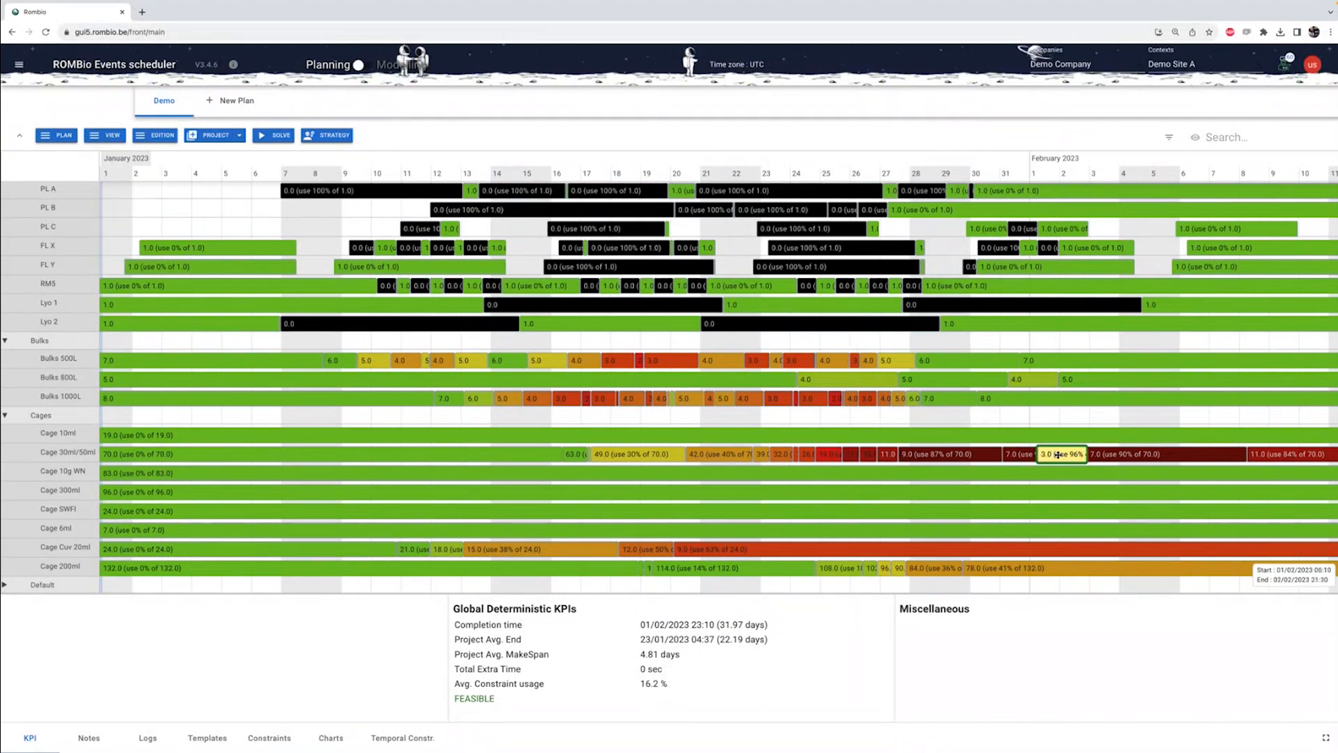
scroll(1058, 455, up, 3)
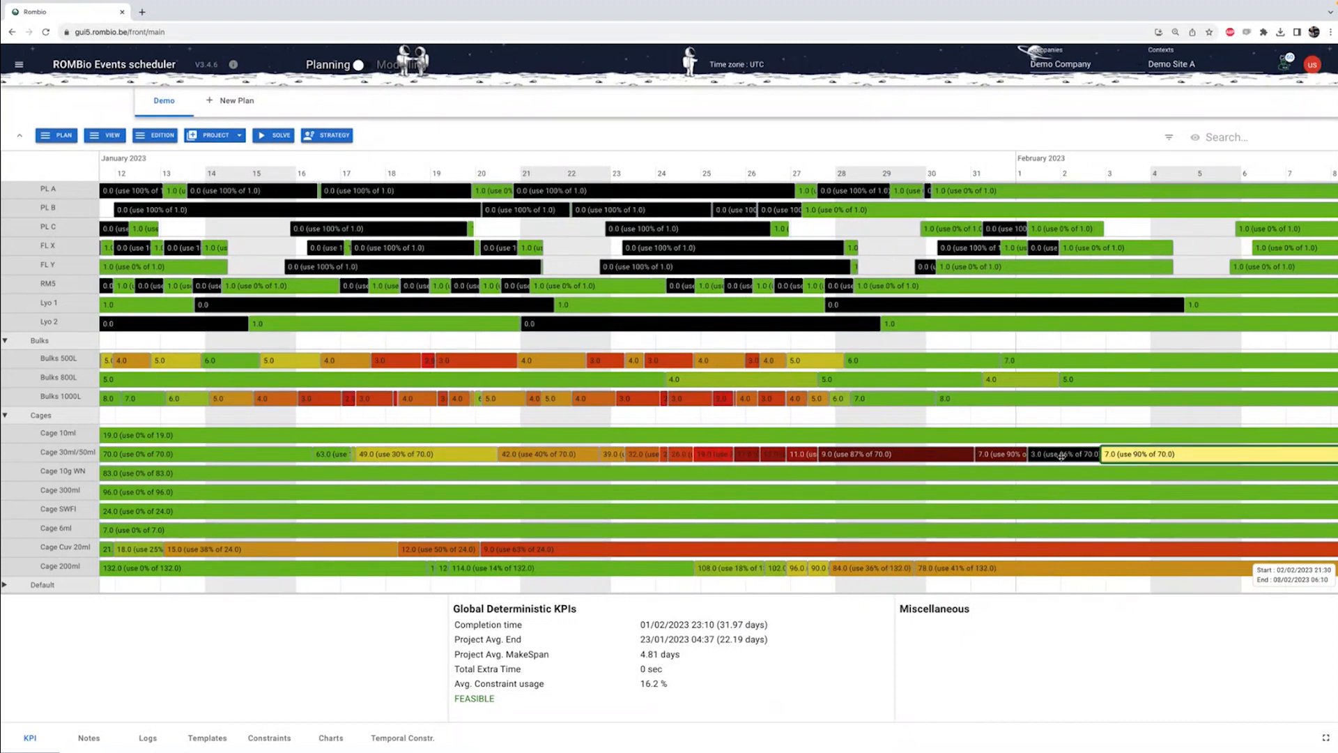
click(900, 458)
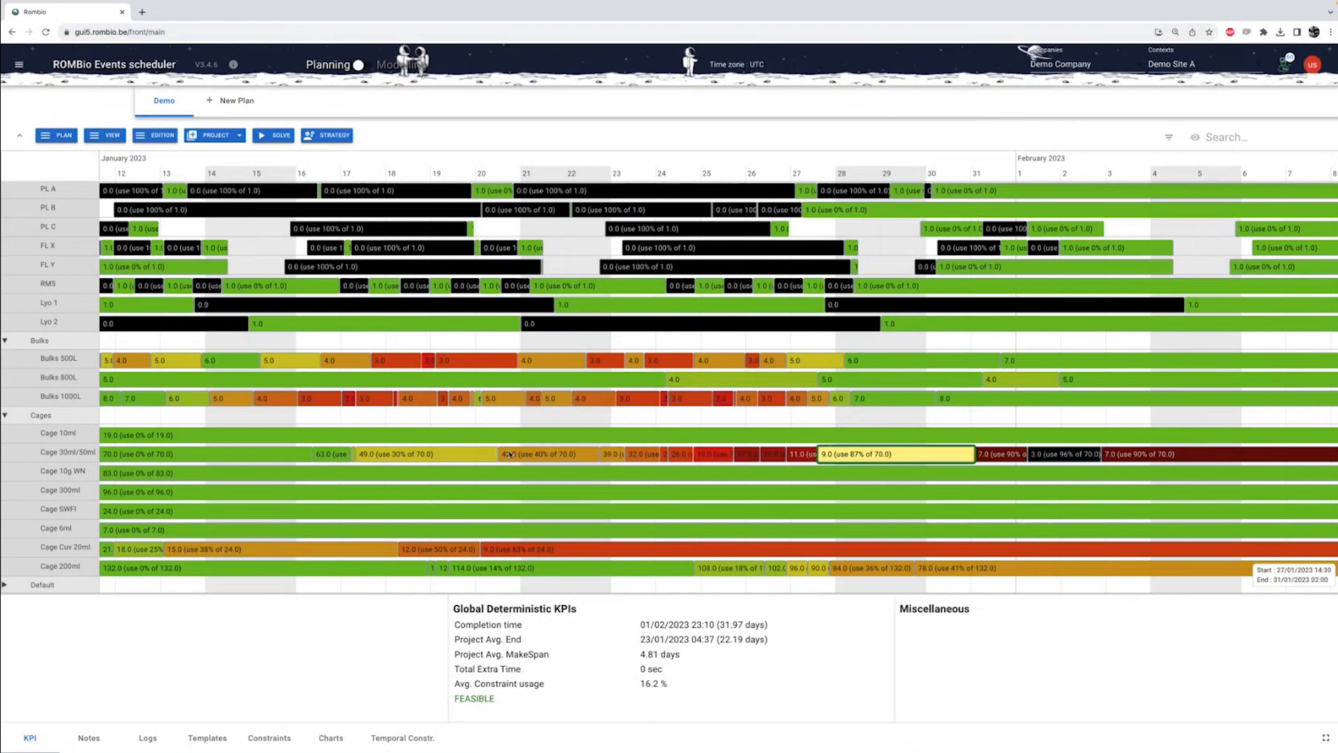